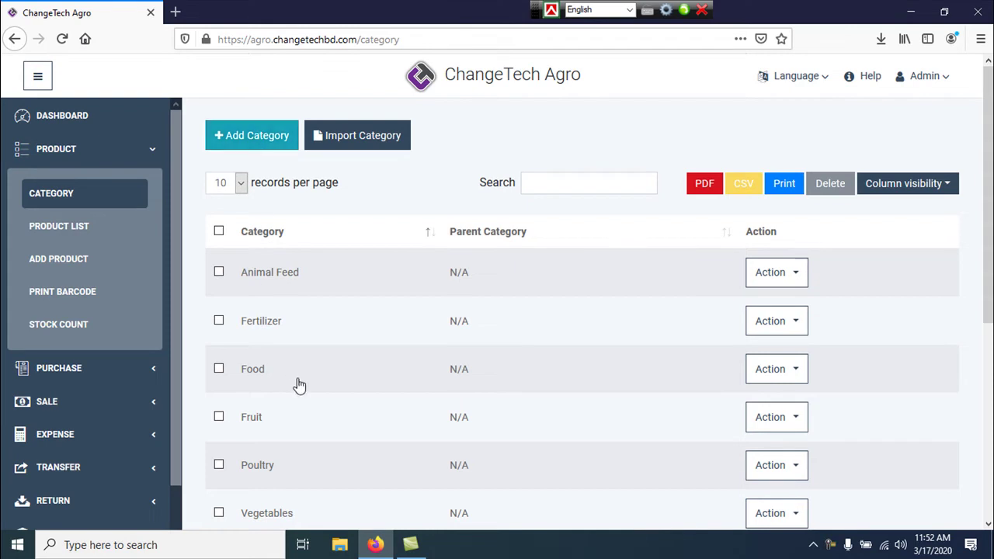
# Delete the Food category from the category list and accept the deletion.
pyautogui.click(219, 371)
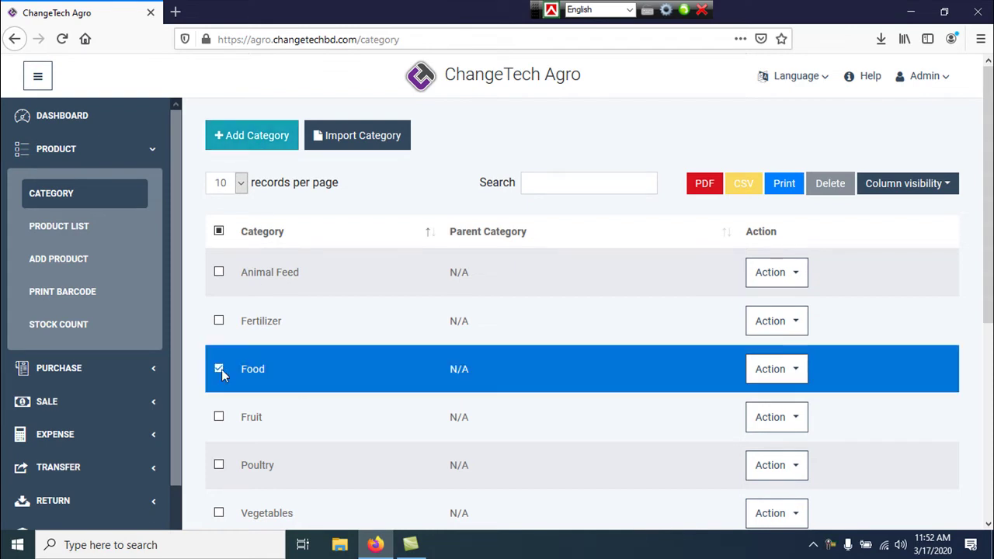
pyautogui.click(795, 374)
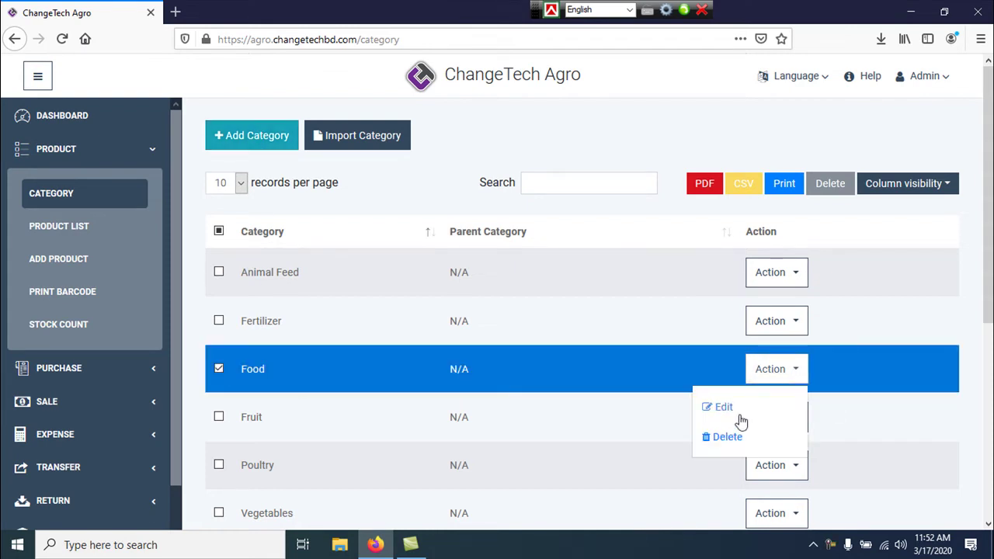
pyautogui.click(726, 436)
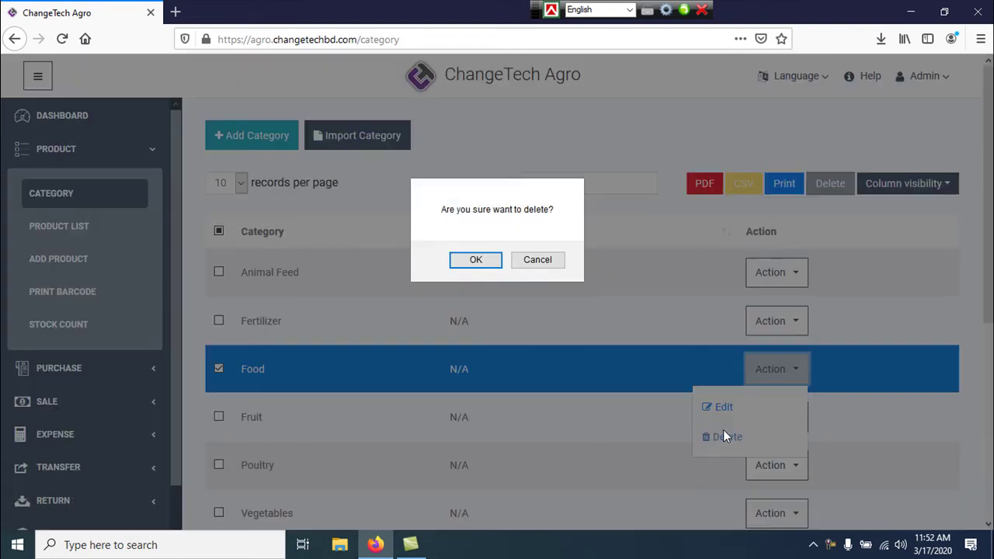
pyautogui.click(475, 261)
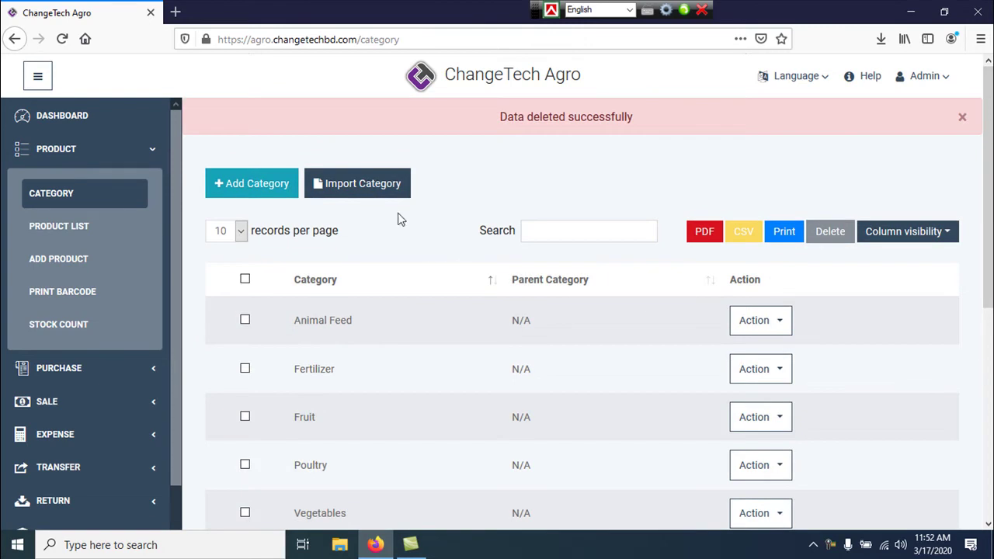
# Add a new category named Food with no parent category and check it in the category list.
pyautogui.click(244, 188)
pyautogui.click(326, 190)
pyautogui.write('Food')
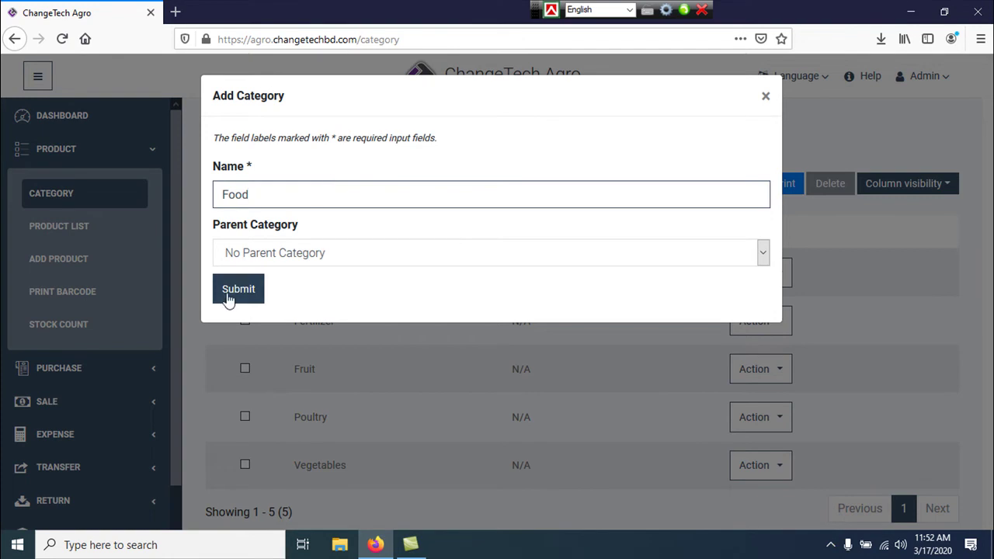
pyautogui.click(232, 299)
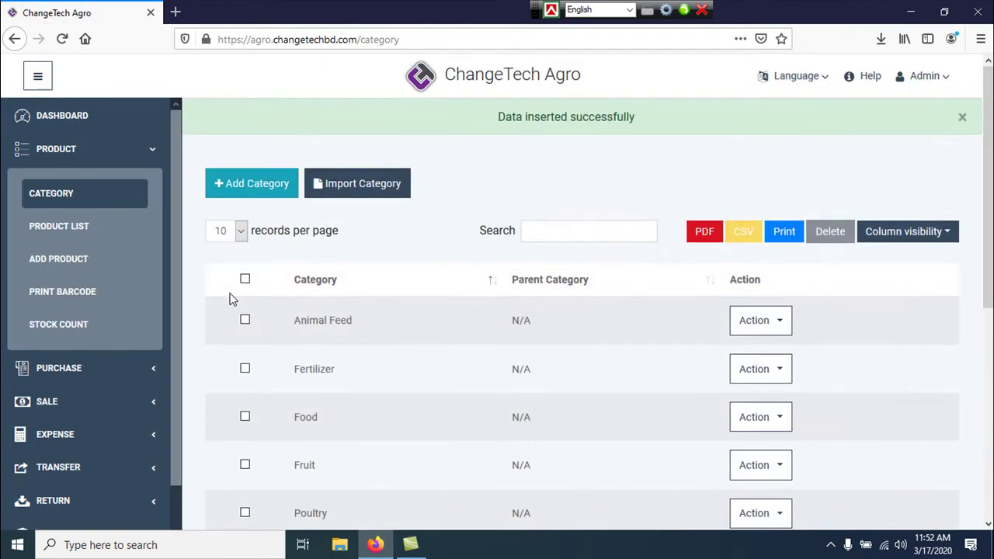
pyautogui.scroll(-1, 237, 321)
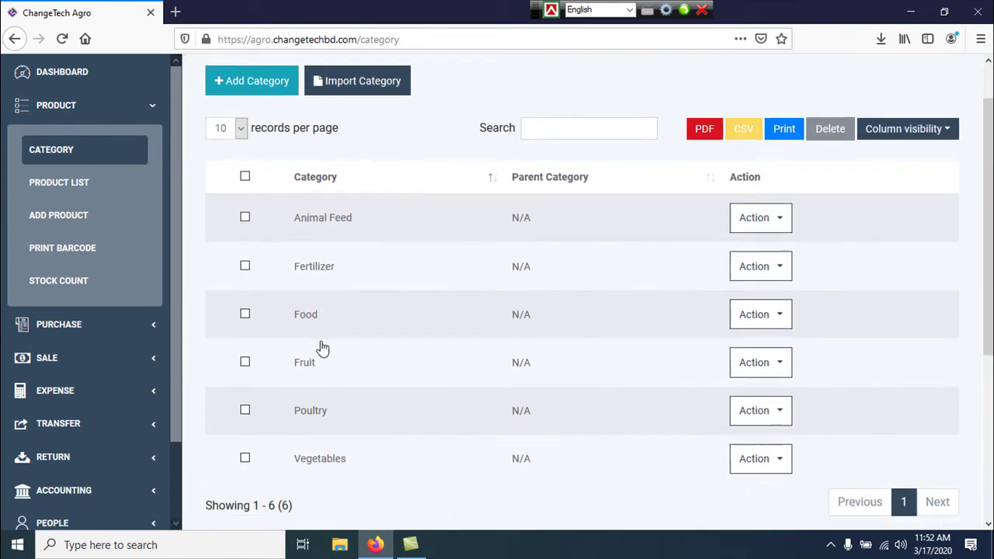
pyautogui.scroll(1, 319, 352)
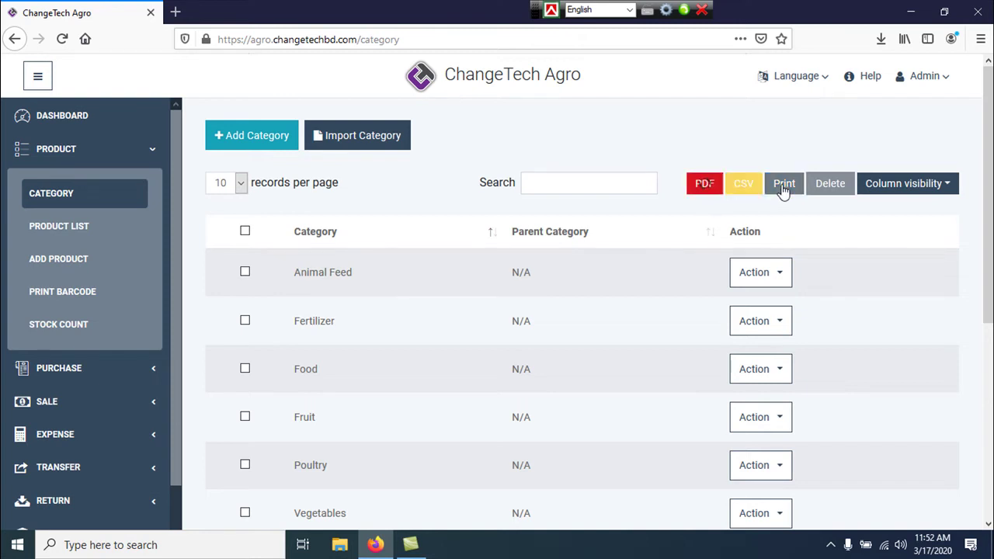
pyautogui.click(899, 194)
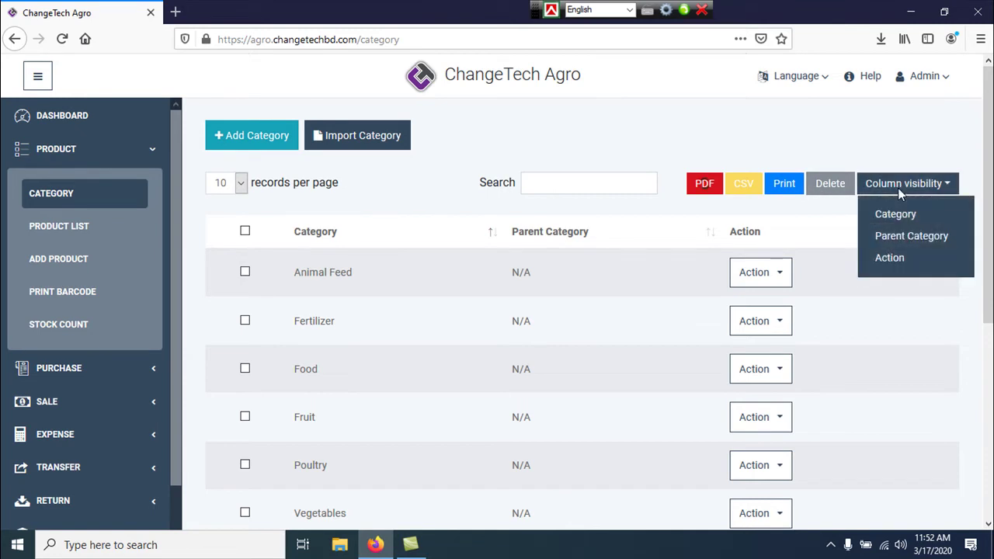
pyautogui.click(732, 168)
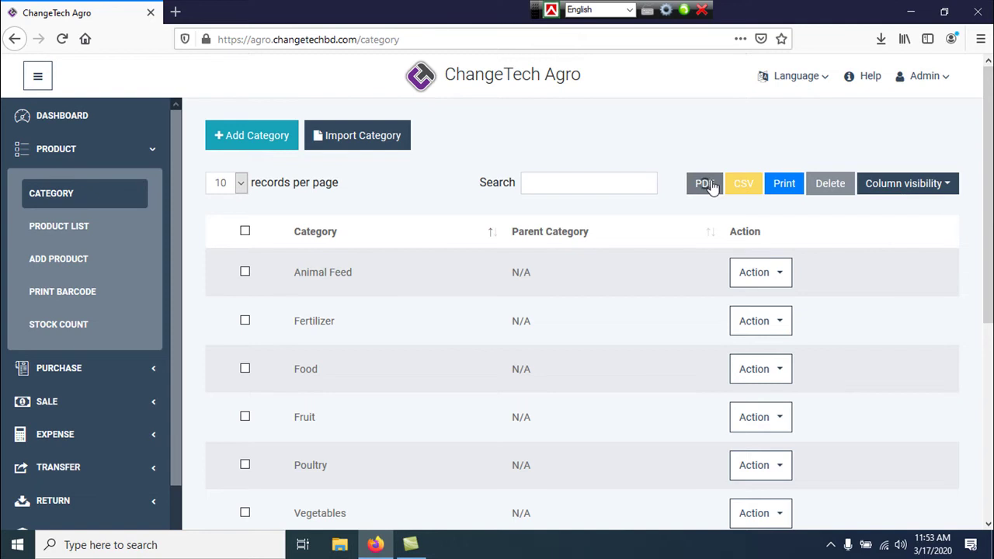
# Go to the product list and start a new product.
pyautogui.click(88, 242)
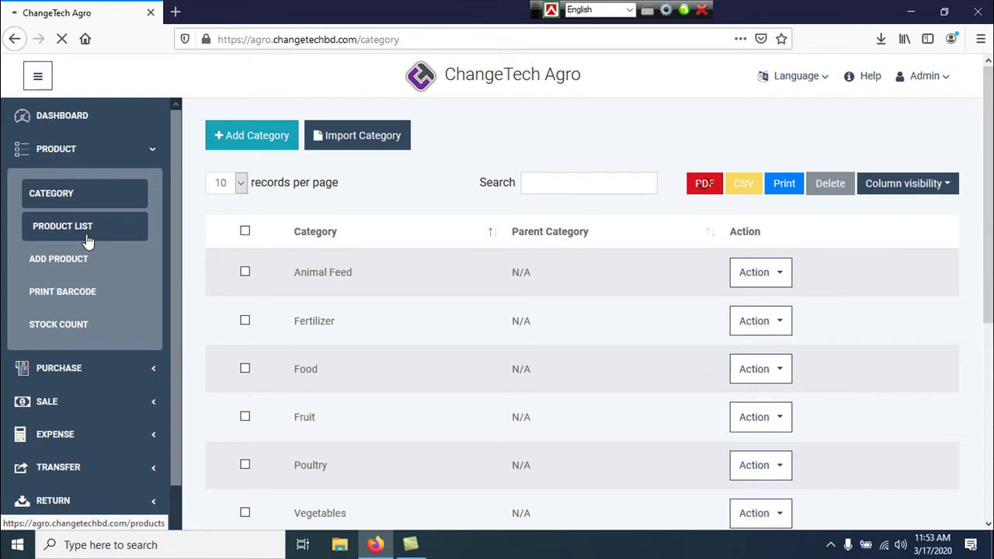
pyautogui.moveTo(378, 536)
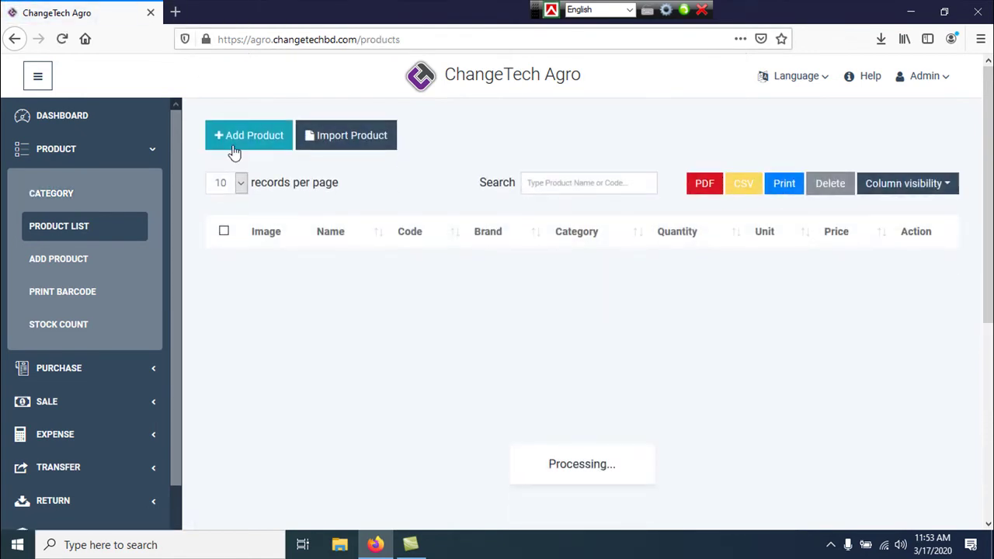
pyautogui.click(250, 138)
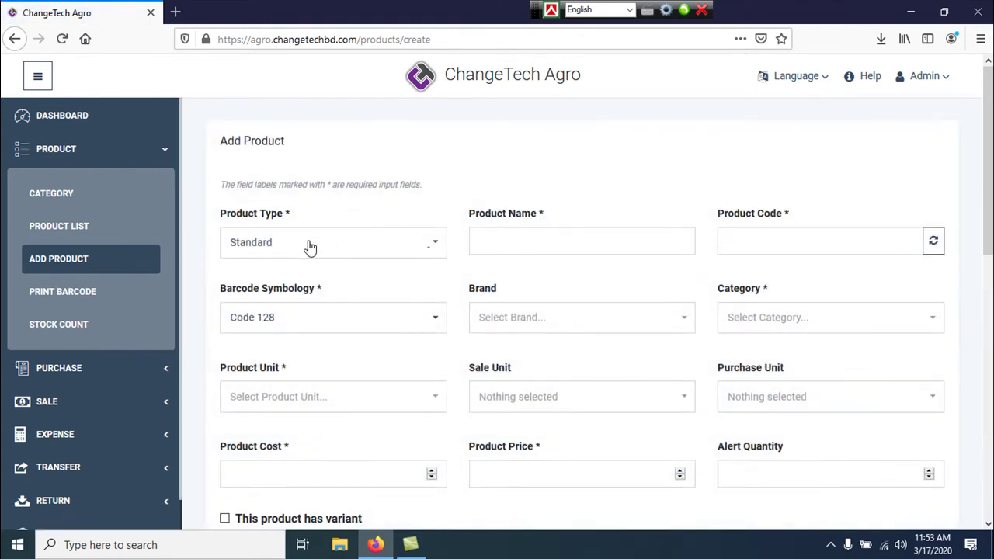
# Set the product type to Combo, the name to Banna and the code to banana01, keeping the Code 128 barcode symbology.
pyautogui.click(310, 247)
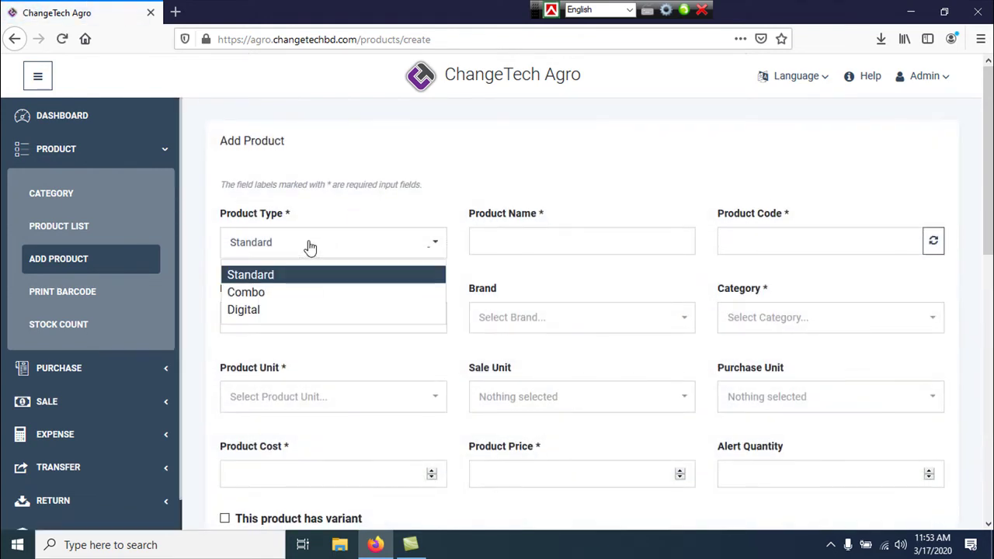
pyautogui.click(284, 294)
pyautogui.click(521, 235)
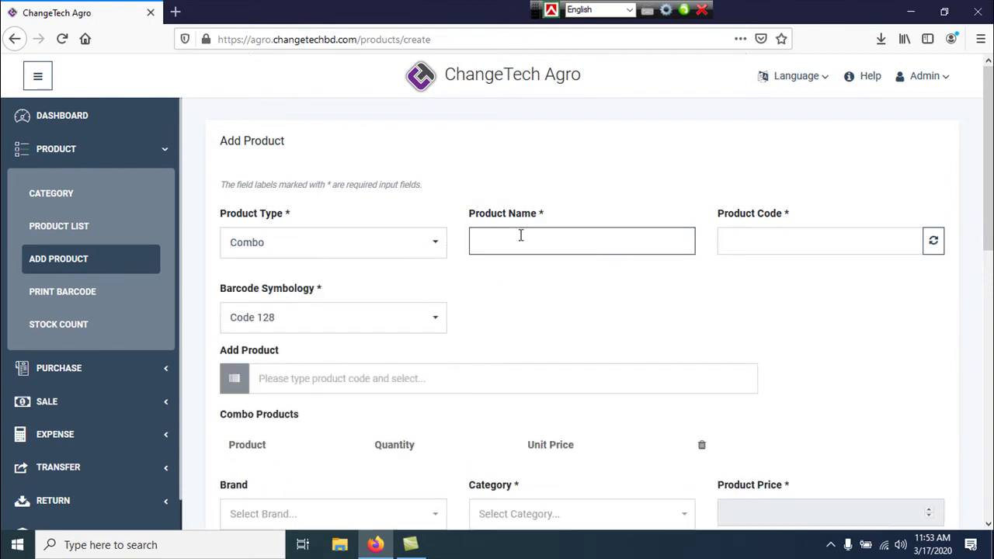
pyautogui.write('Banna')
pyautogui.click(796, 234)
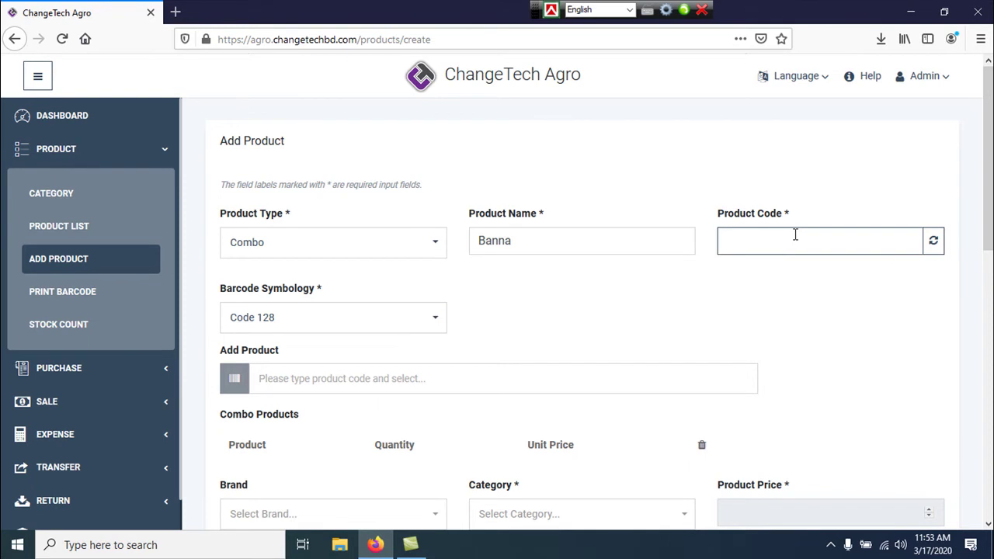
pyautogui.write('banana01')
pyautogui.press('Tab')
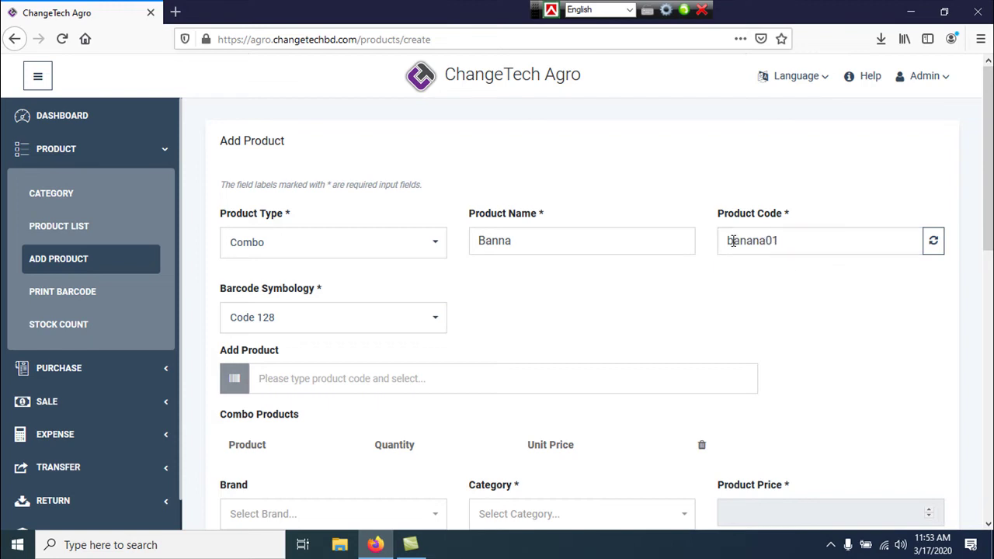
pyautogui.click(368, 317)
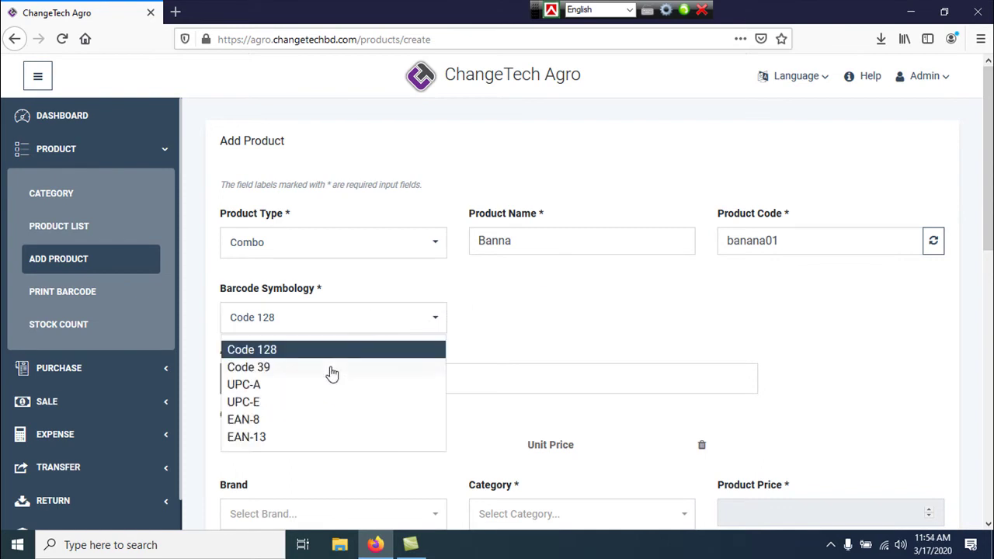
pyautogui.click(339, 325)
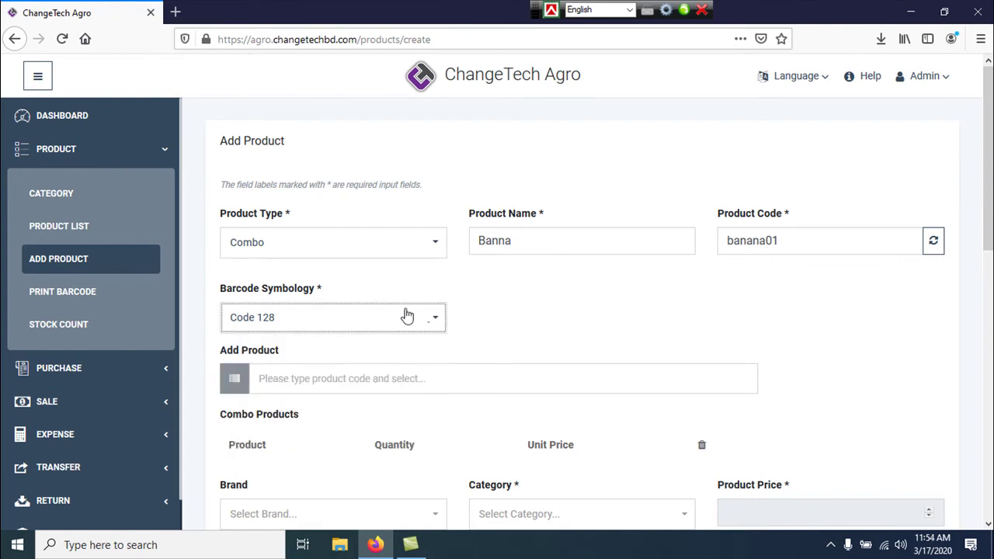
# Copy the product code banana01 into the combo's Add Product field.
pyautogui.scroll(-4, 507, 288)
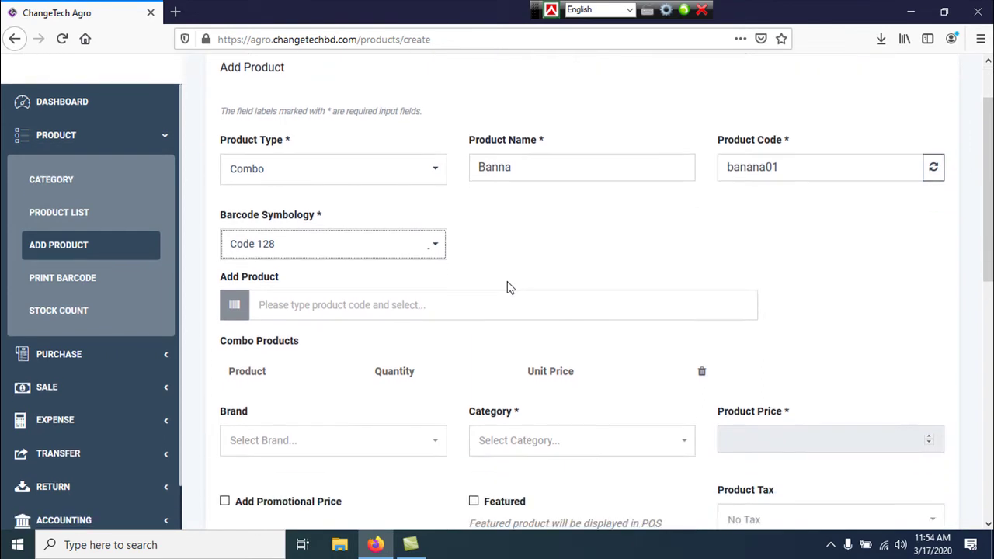
pyautogui.click(456, 226)
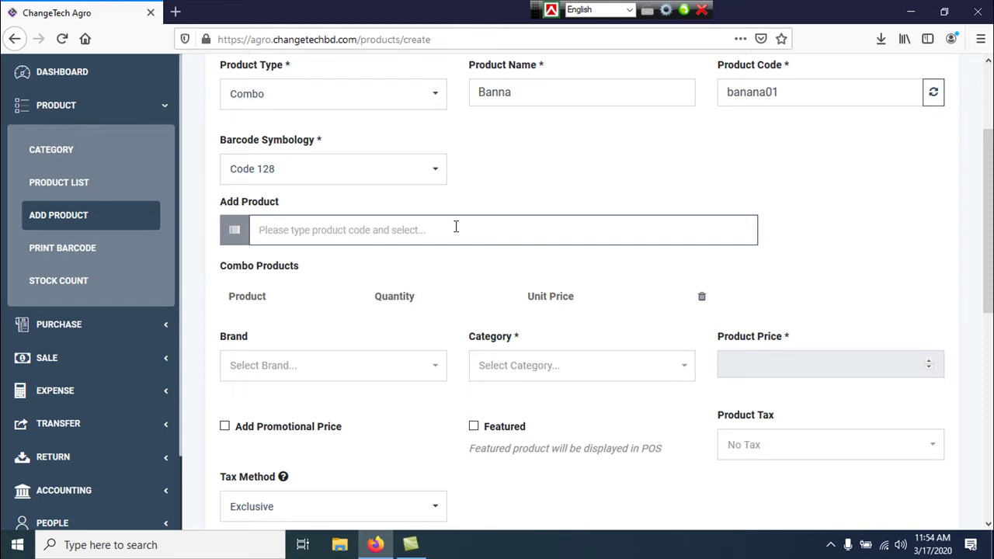
pyautogui.doubleClick(815, 97)
pyautogui.rightClick(738, 92)
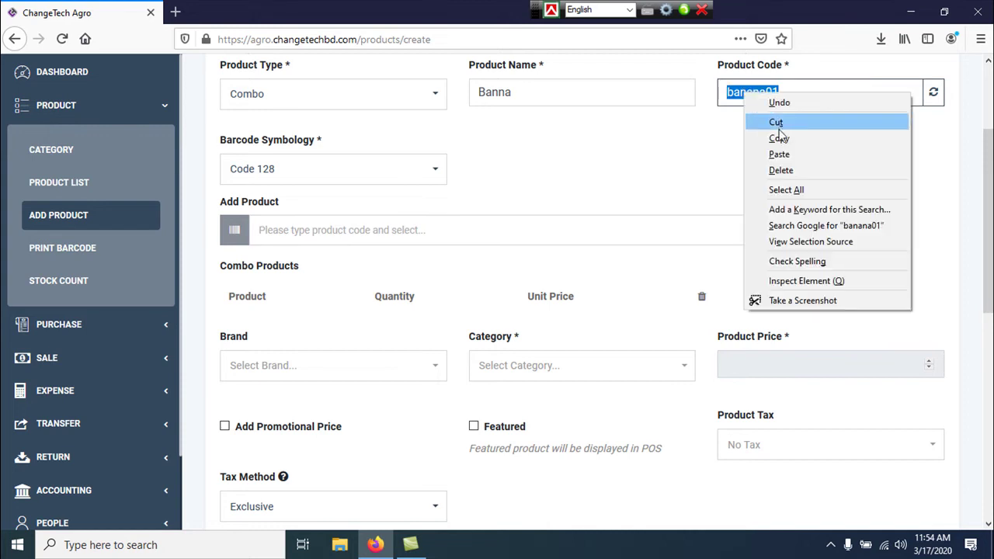
pyautogui.click(781, 135)
pyautogui.click(436, 232)
pyautogui.rightClick(436, 232)
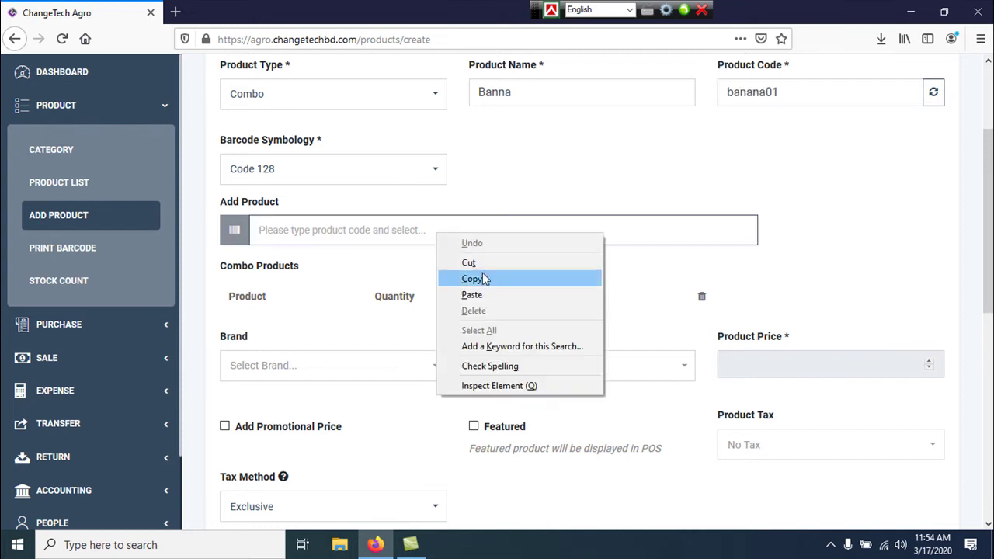
pyautogui.click(485, 292)
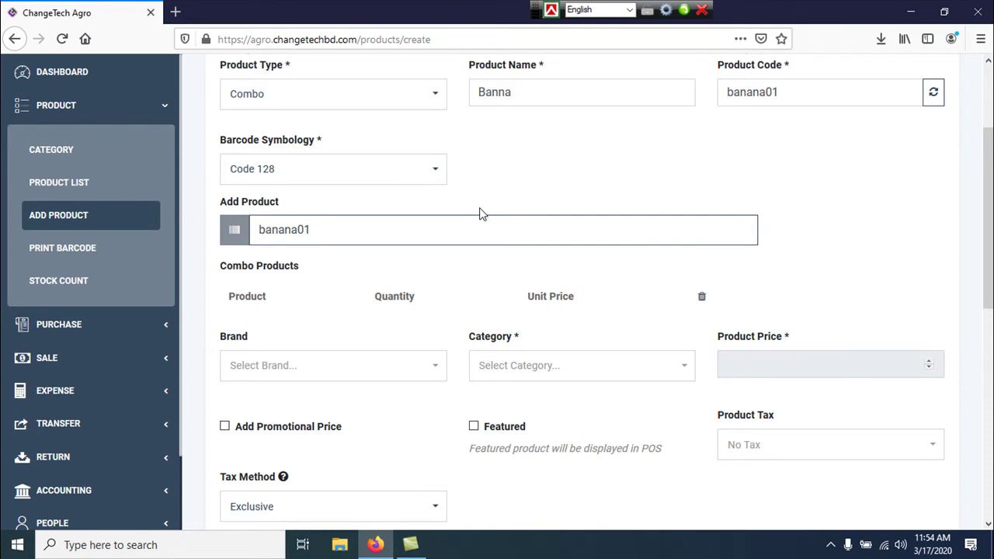
pyautogui.scroll(-3, 470, 225)
pyautogui.click(255, 216)
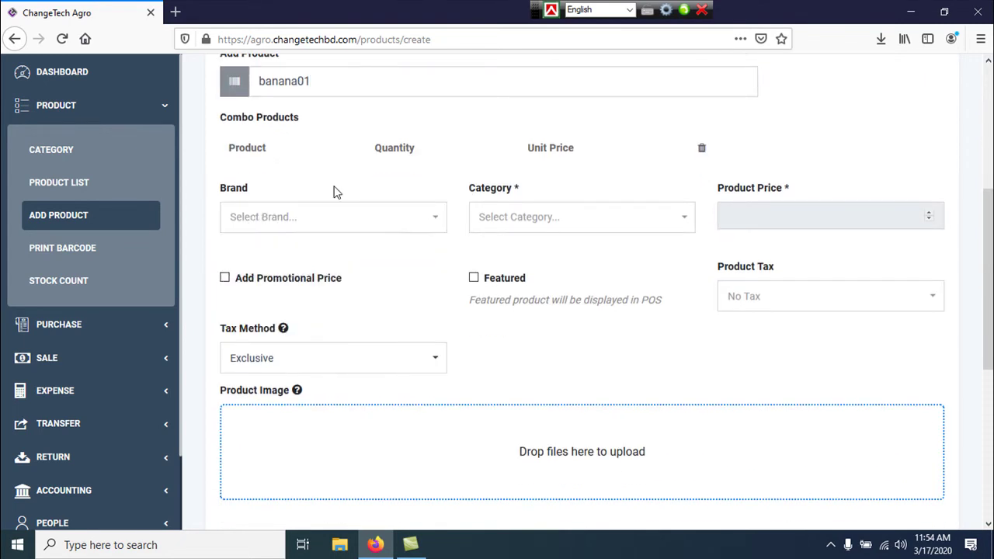
# Change the product type to Standard and view the available brands without choosing one.
pyautogui.scroll(5, 335, 191)
pyautogui.click(303, 168)
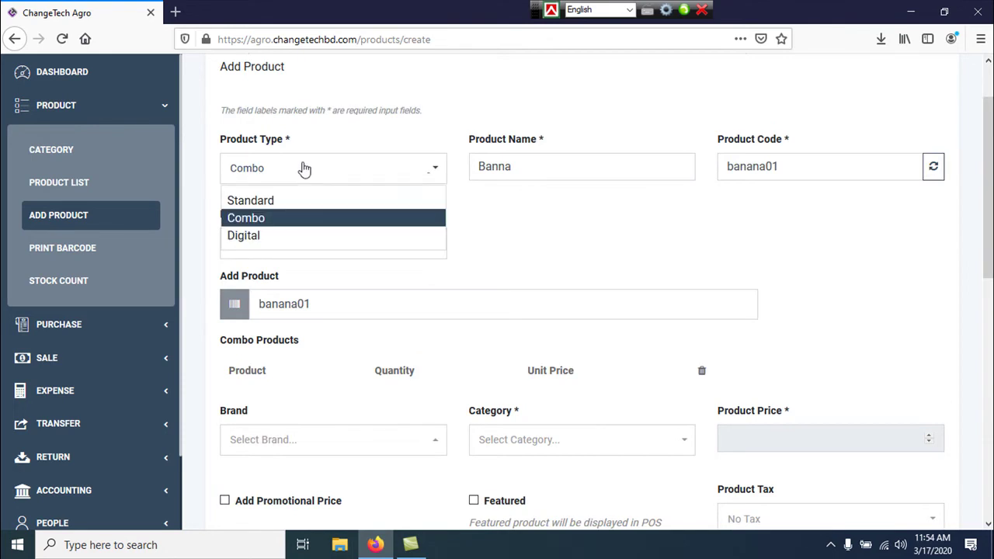
pyautogui.click(288, 203)
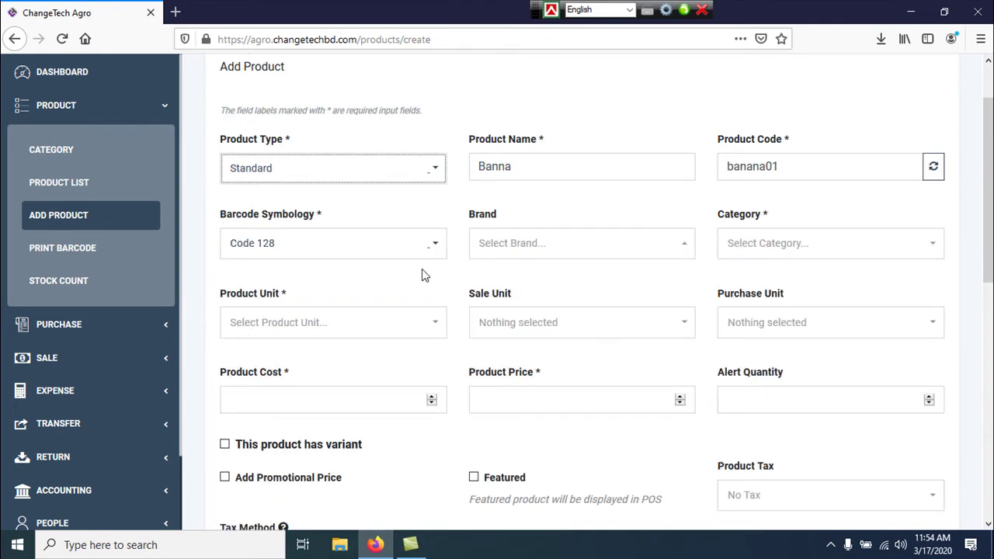
pyautogui.click(334, 247)
pyautogui.click(542, 244)
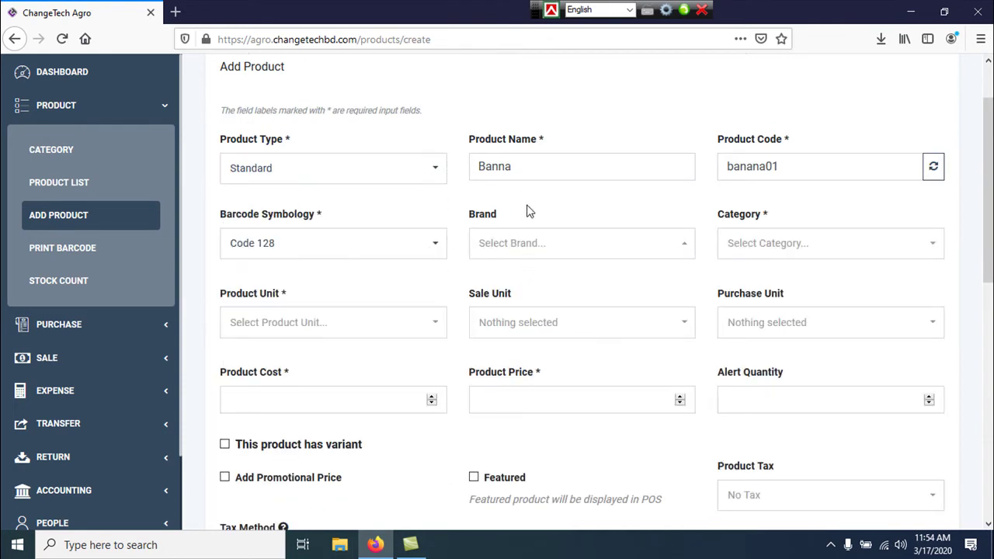
pyautogui.click(544, 245)
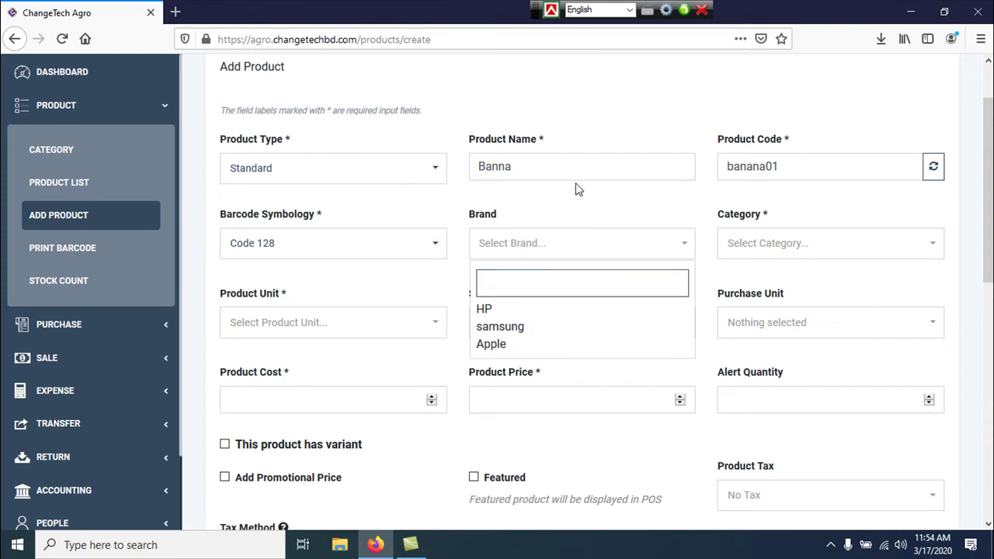
# Assign the product to the Food category and set its product unit and sale unit to Piece.
pyautogui.click(739, 235)
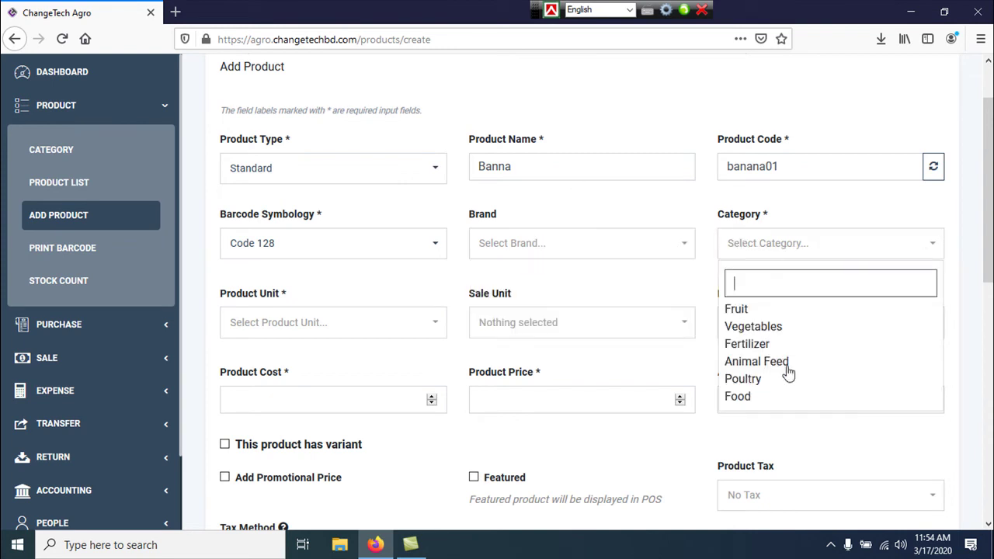
pyautogui.click(776, 396)
pyautogui.click(349, 329)
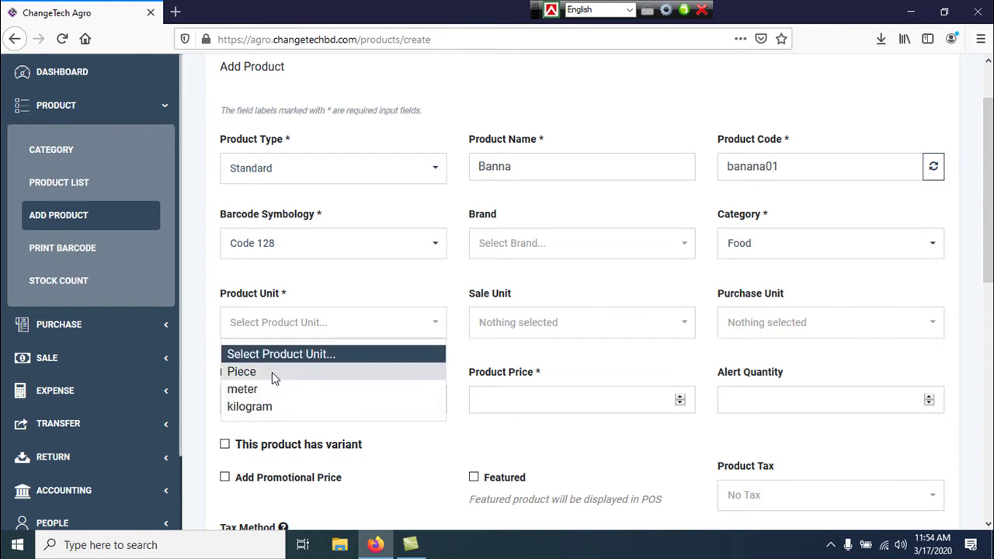
pyautogui.click(273, 373)
pyautogui.click(537, 329)
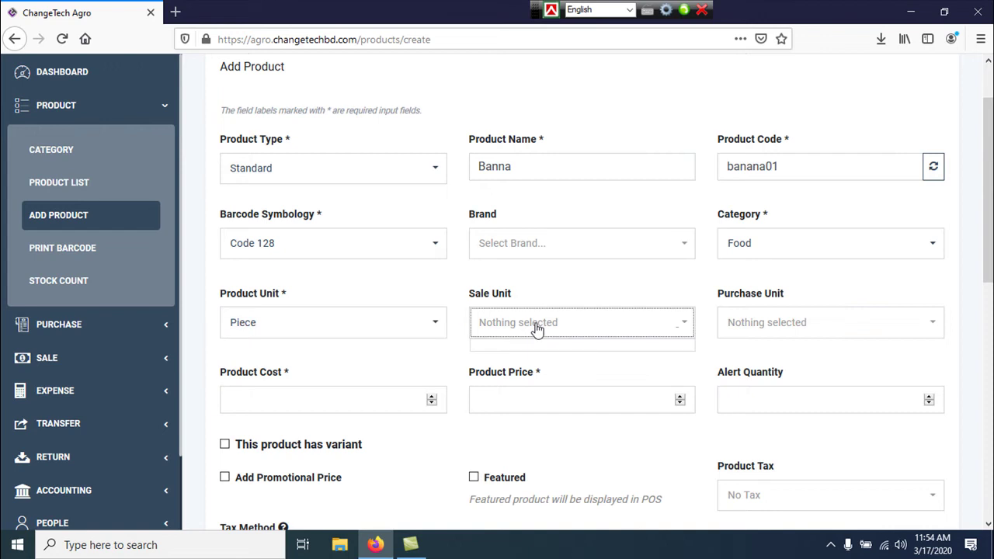
pyautogui.click(508, 354)
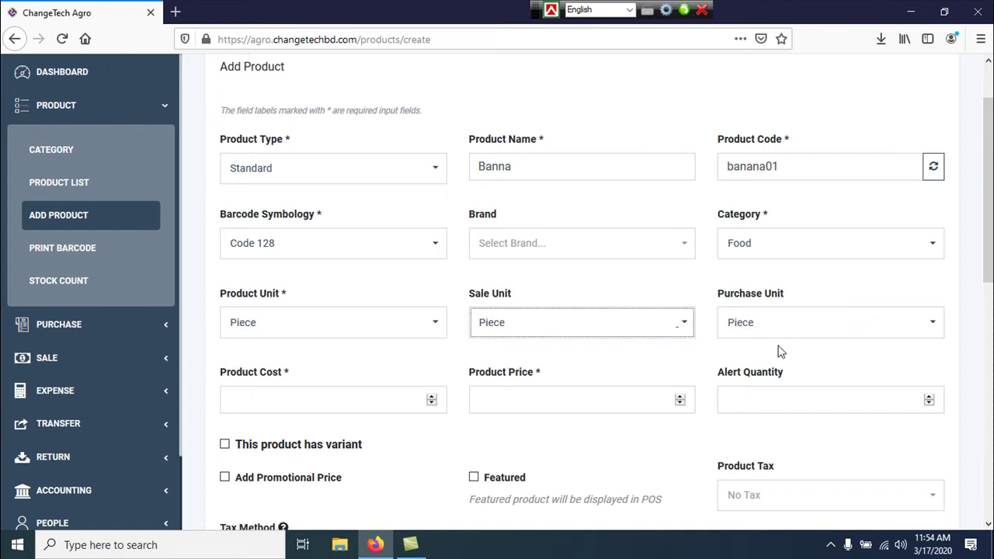
# Set the product cost to 199, the product price to 230 and the alert quantity to 124.
pyautogui.scroll(-2, 427, 291)
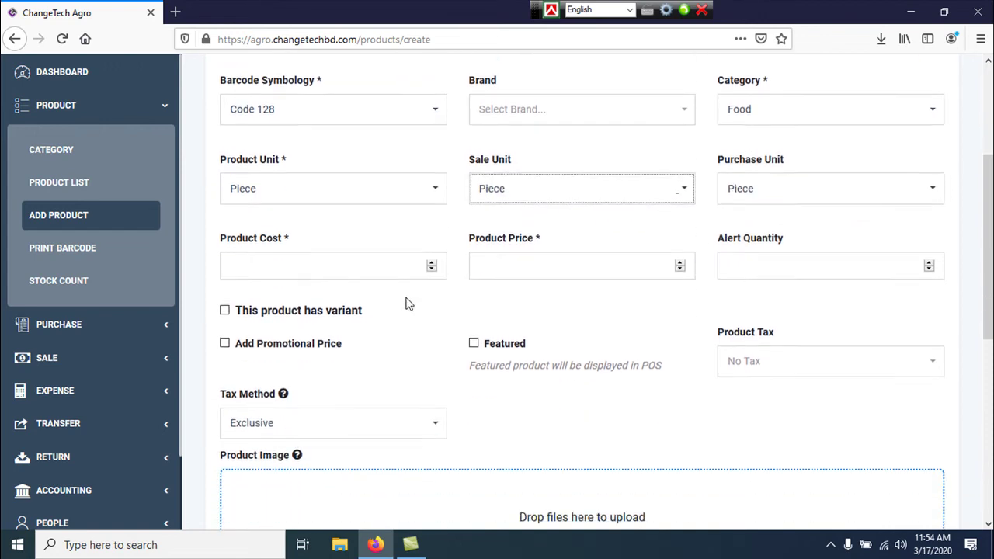
pyautogui.click(280, 255)
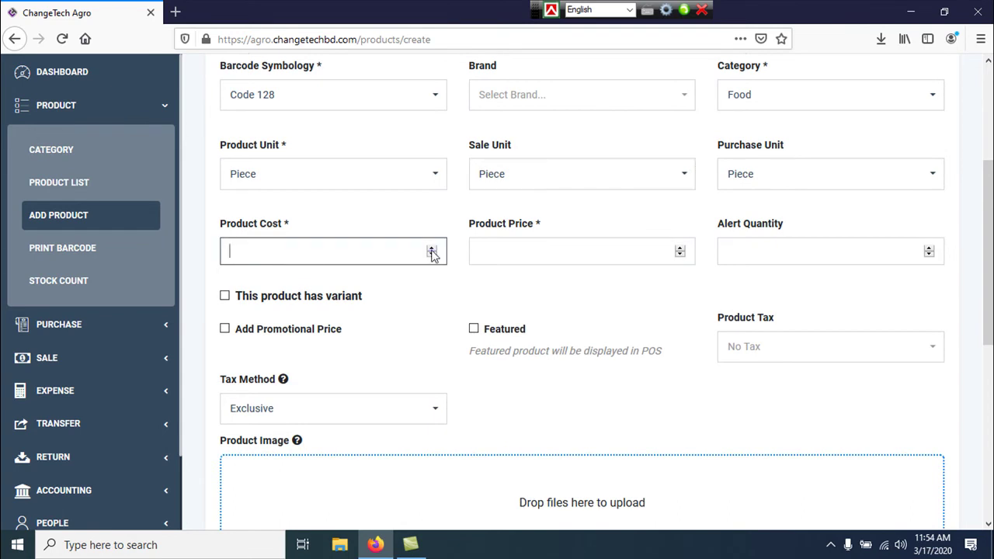
pyautogui.write('199')
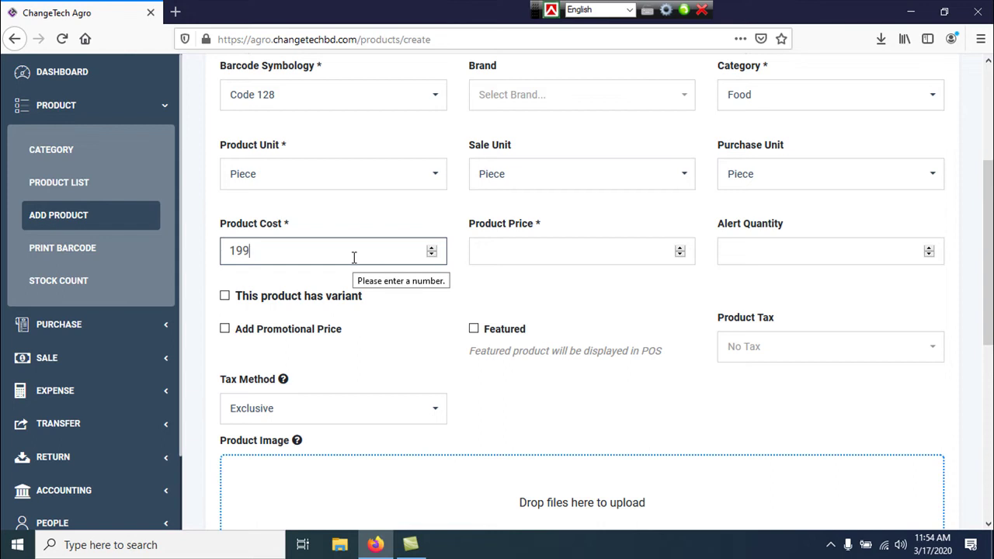
pyautogui.click(505, 260)
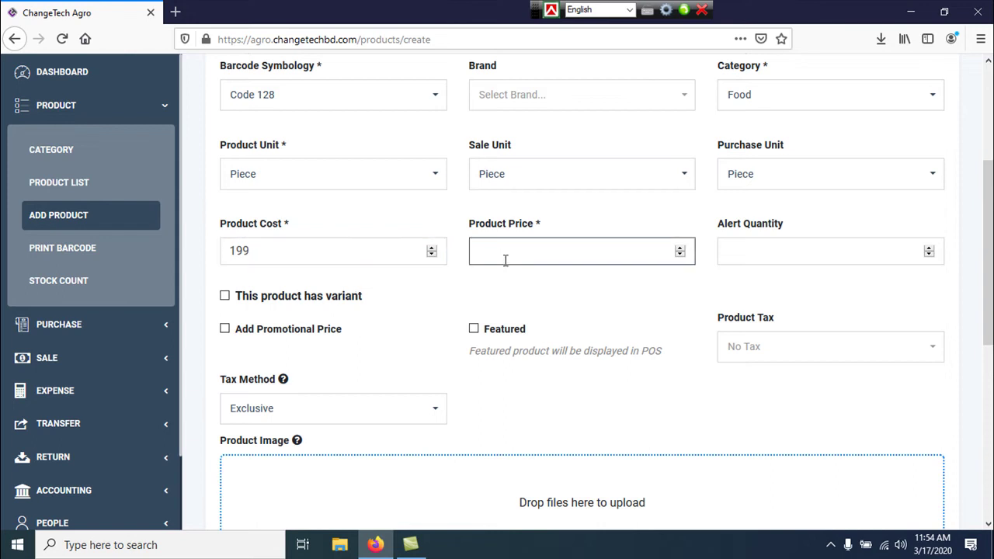
pyautogui.write('230')
pyautogui.click(714, 283)
pyautogui.click(743, 256)
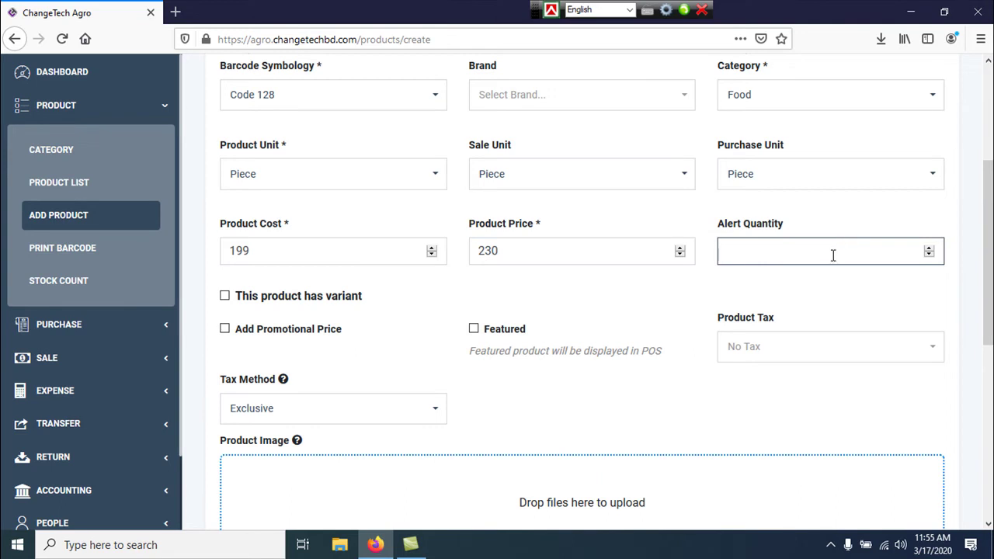
pyautogui.write('14')
pyautogui.press('BackSpace')
pyautogui.click(638, 297)
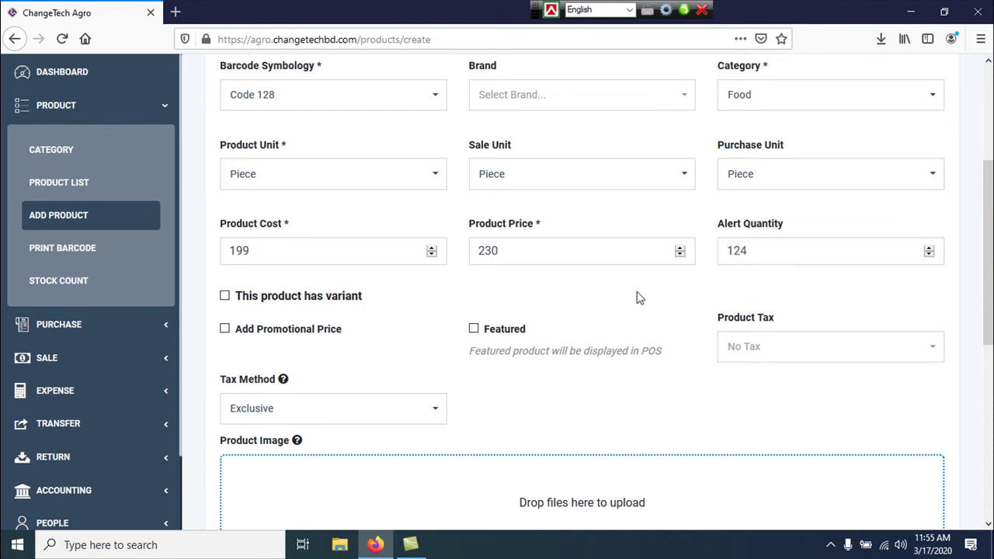
# View the available tax methods and keep Exclusive.
pyautogui.scroll(-3, 333, 301)
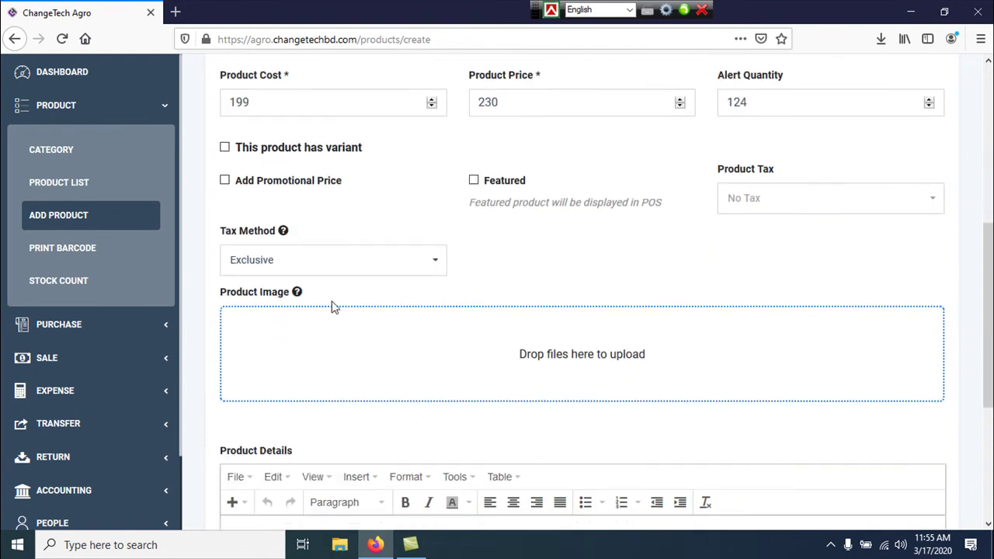
pyautogui.click(345, 268)
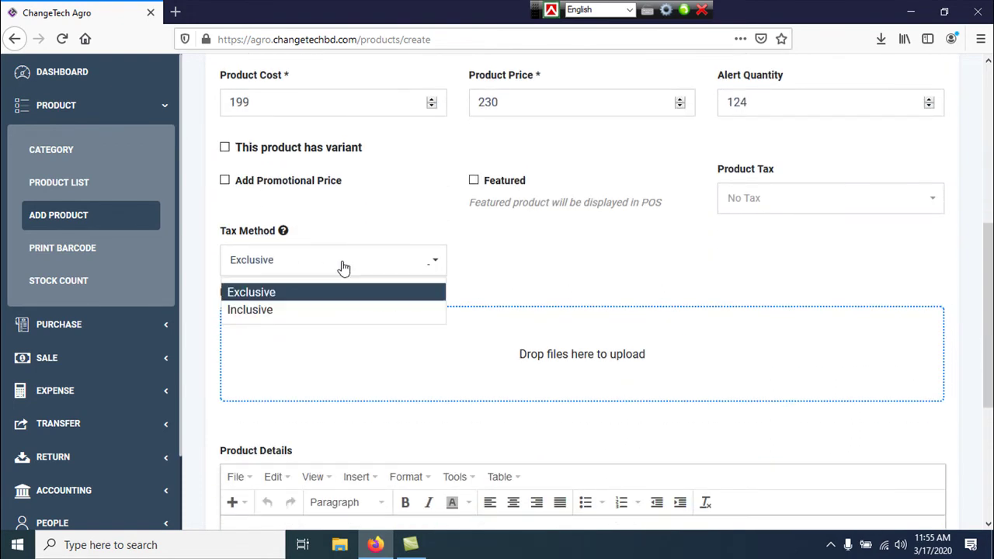
pyautogui.click(548, 269)
pyautogui.scroll(-5, 544, 276)
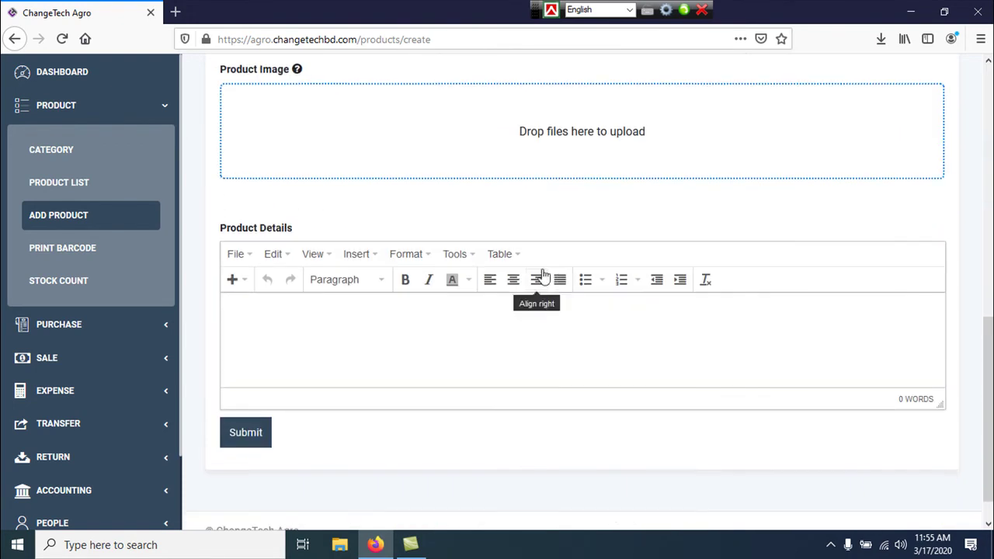
pyautogui.click(562, 146)
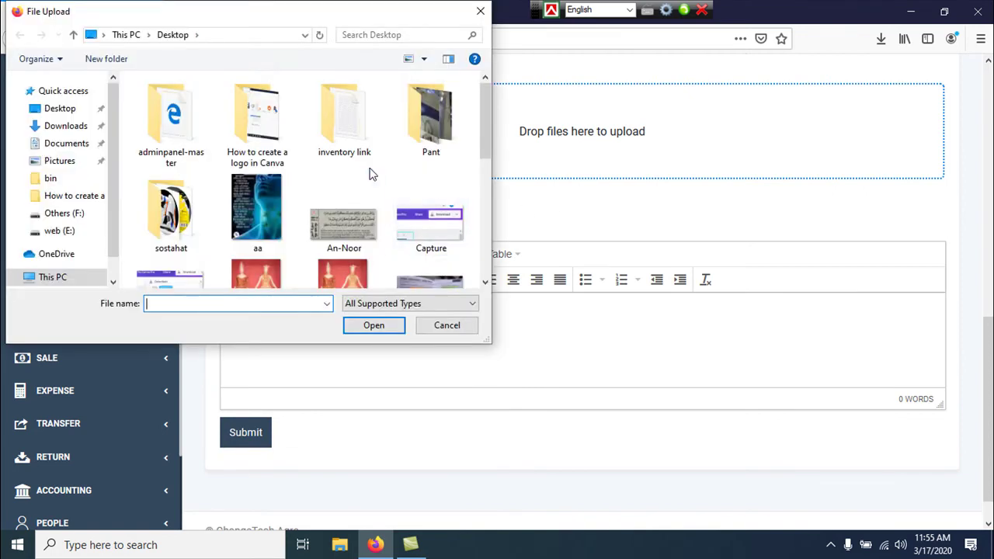
pyautogui.scroll(-3, 377, 195)
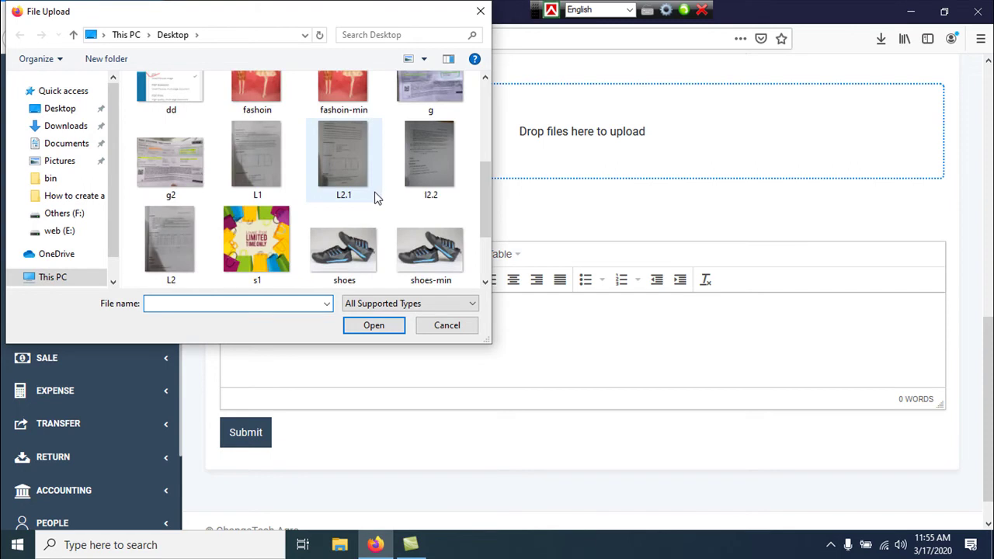
pyautogui.scroll(2, 373, 202)
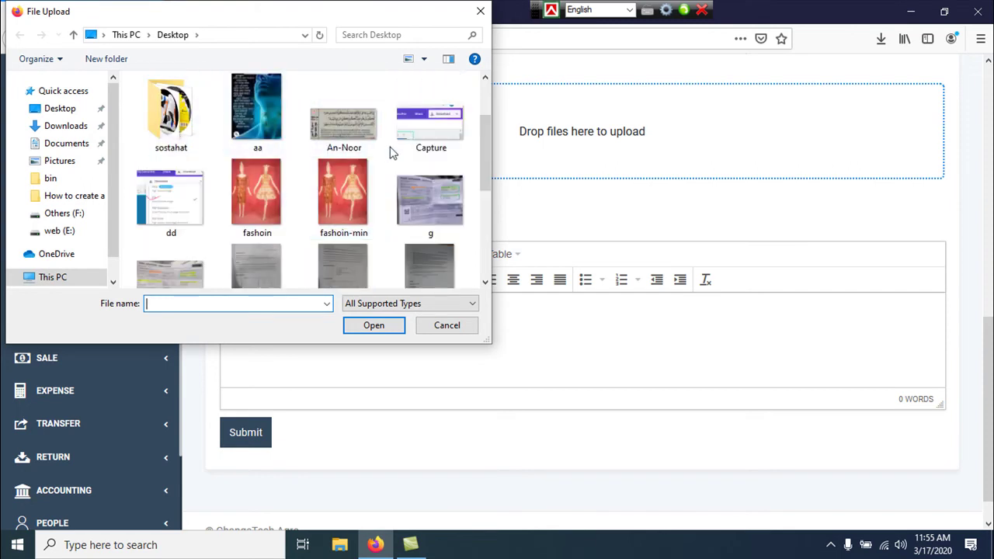
pyautogui.scroll(1, 372, 179)
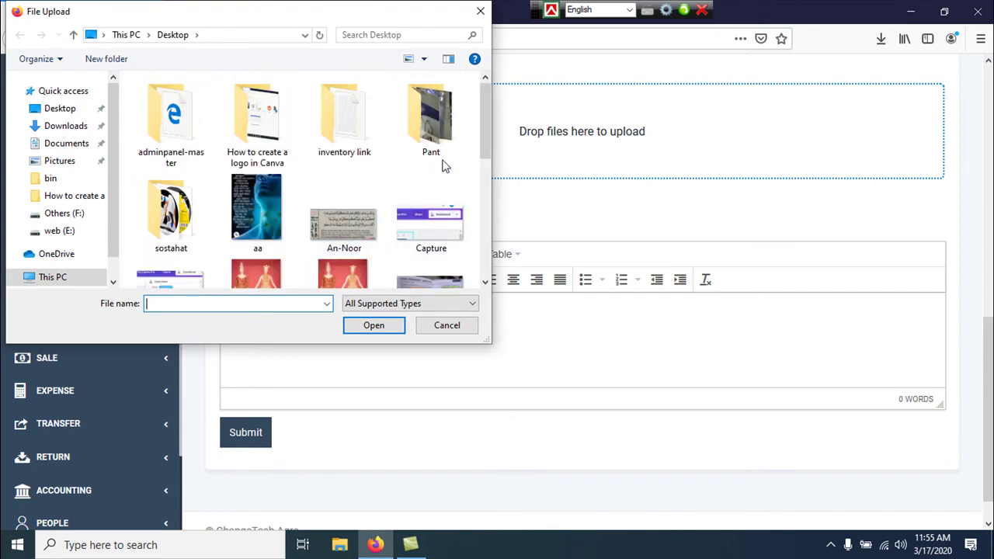
pyautogui.doubleClick(362, 151)
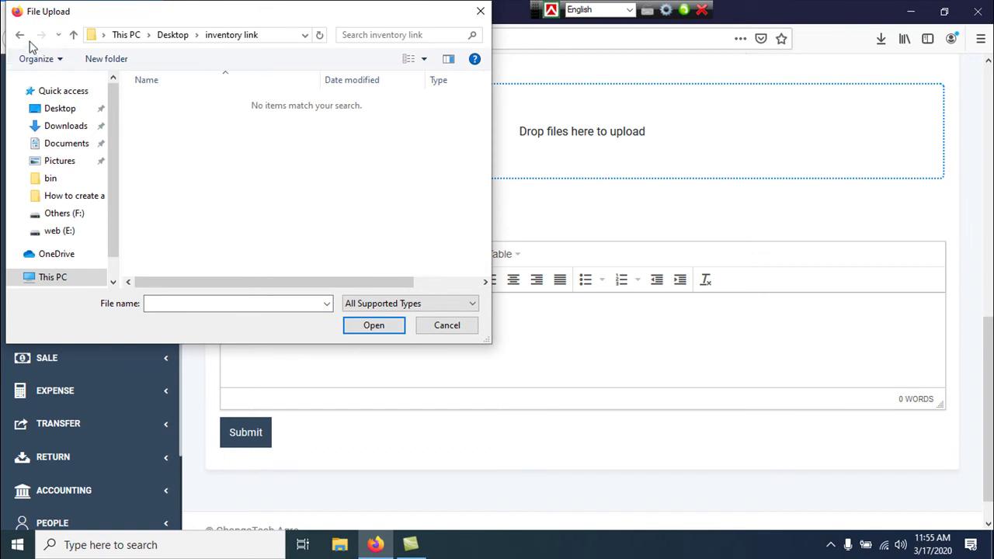
pyautogui.click(73, 34)
pyautogui.doubleClick(256, 132)
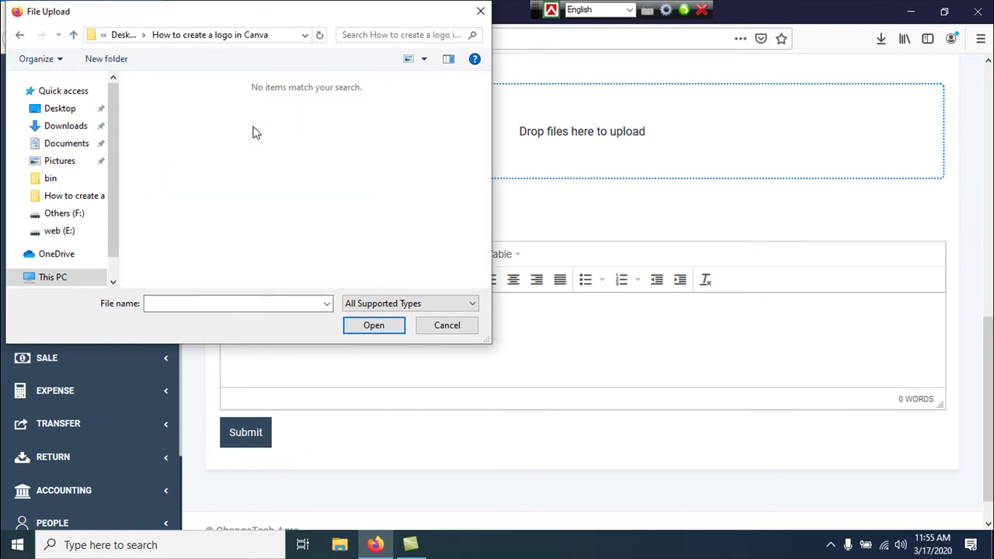
pyautogui.click(446, 327)
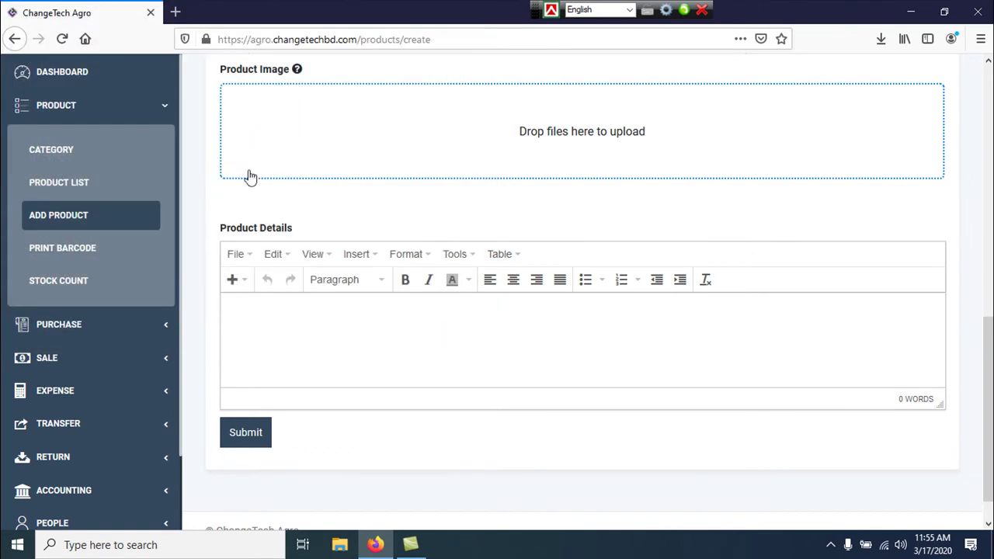
# Search Google for banana in a new browser tab and open the image results.
pyautogui.click(176, 12)
pyautogui.click(340, 191)
pyautogui.write('bab')
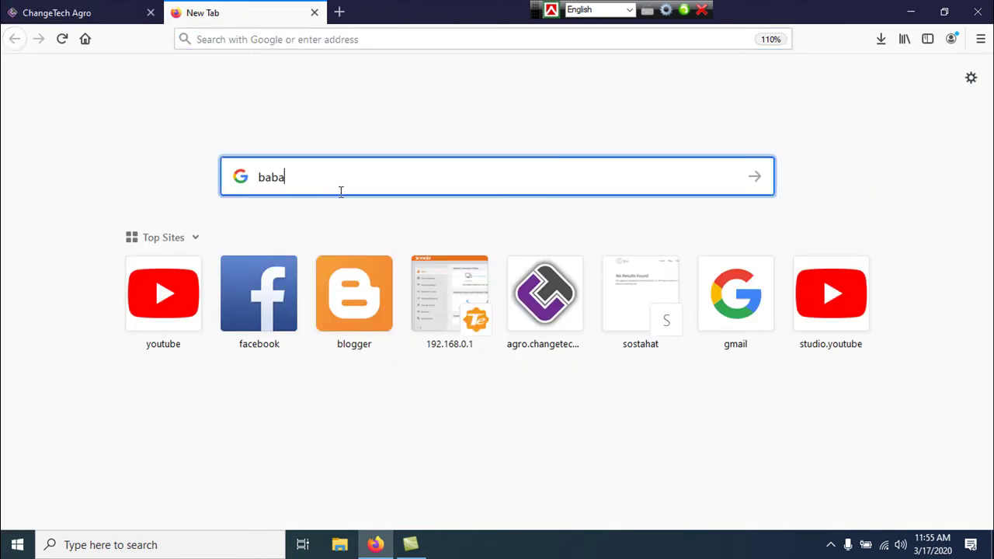
pyautogui.press('BackSpace')
pyautogui.write('nana')
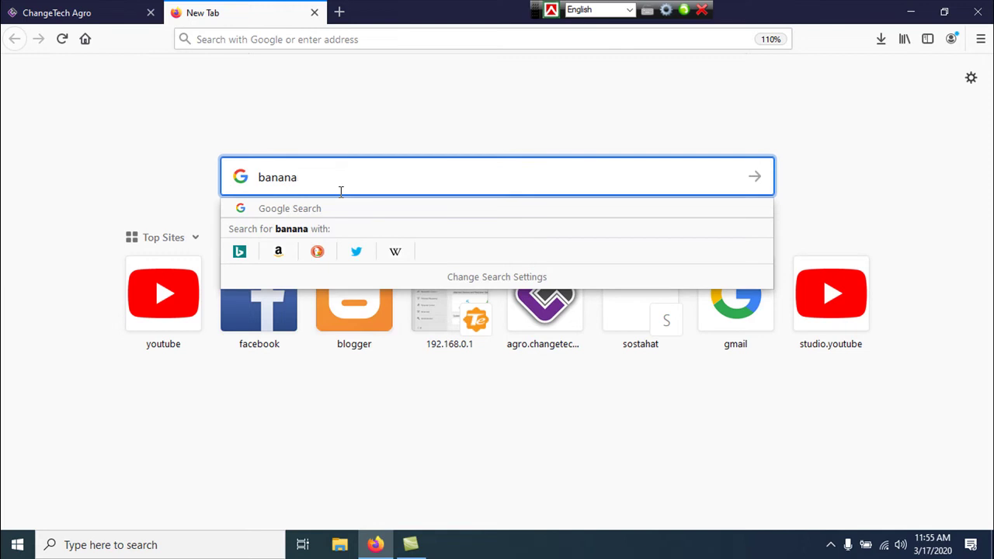
pyautogui.press('Return')
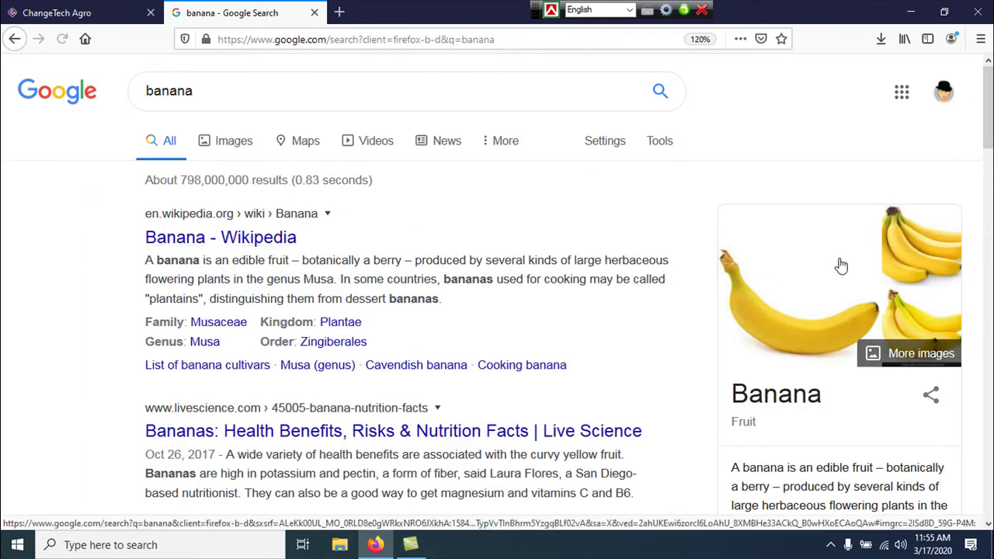
pyautogui.click(893, 272)
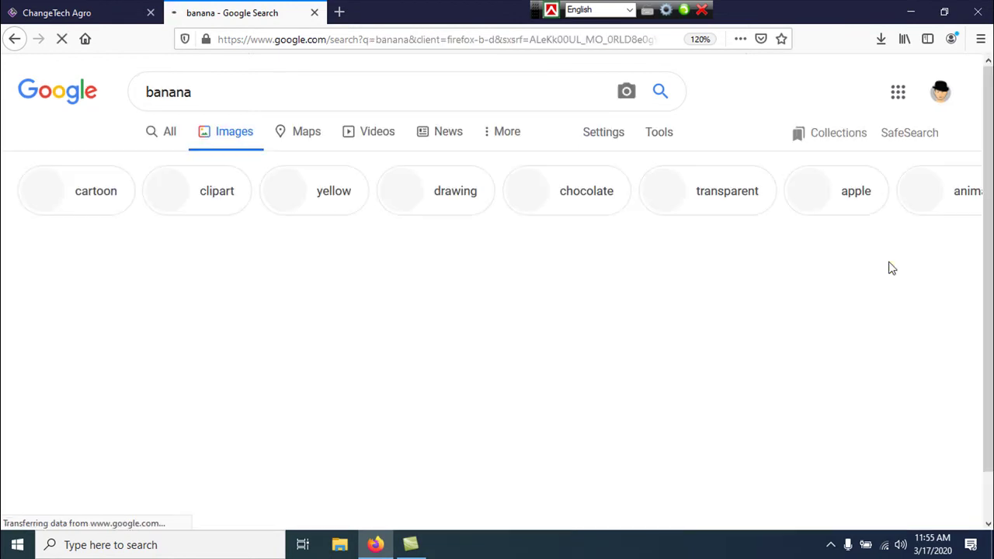
# Save the Live Science picture of the banana bunch to the Desktop as banana.
pyautogui.click(135, 302)
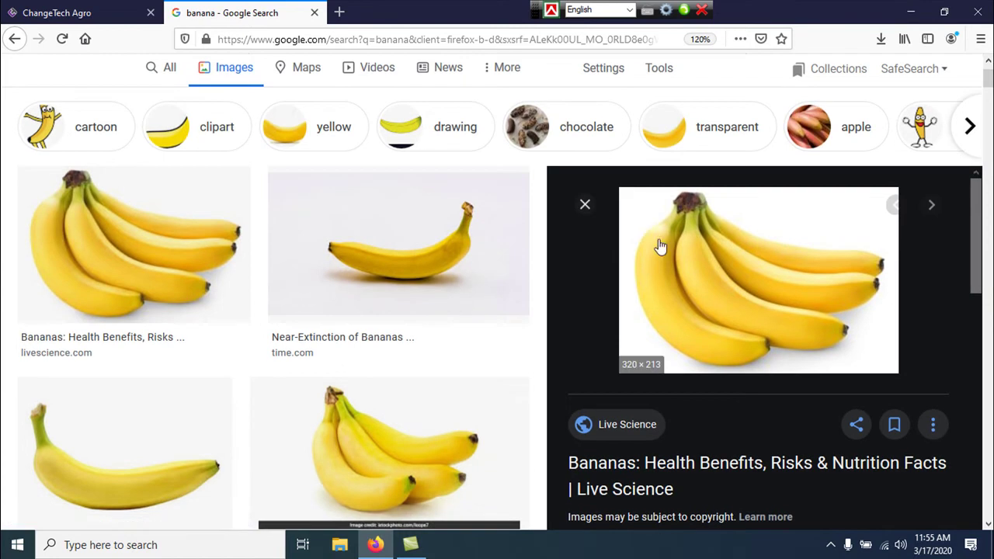
pyautogui.rightClick(730, 243)
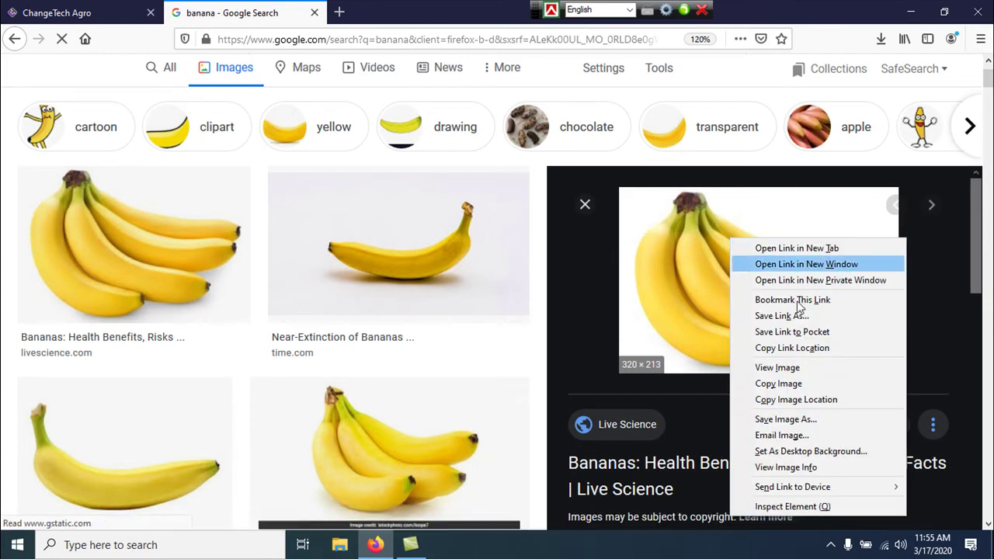
pyautogui.click(809, 418)
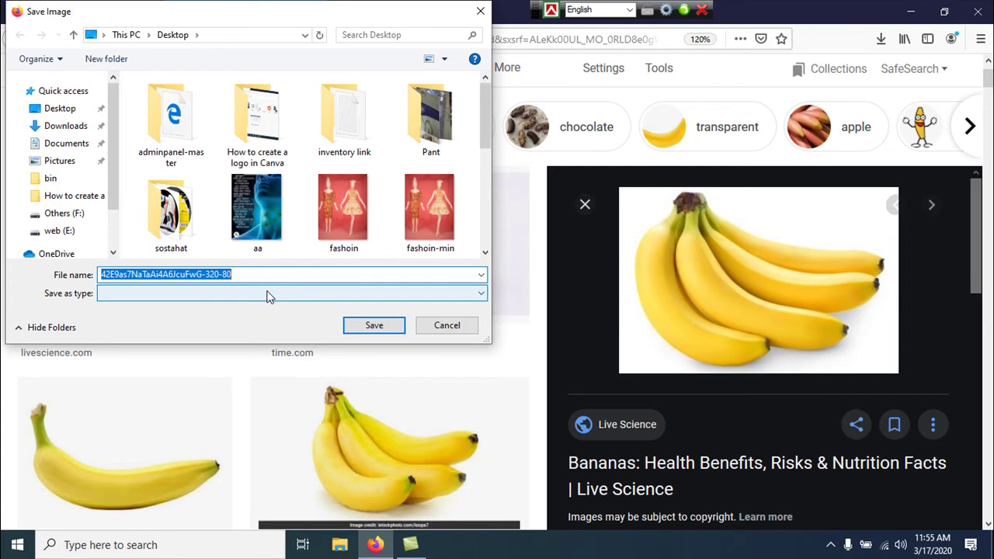
pyautogui.write('ba')
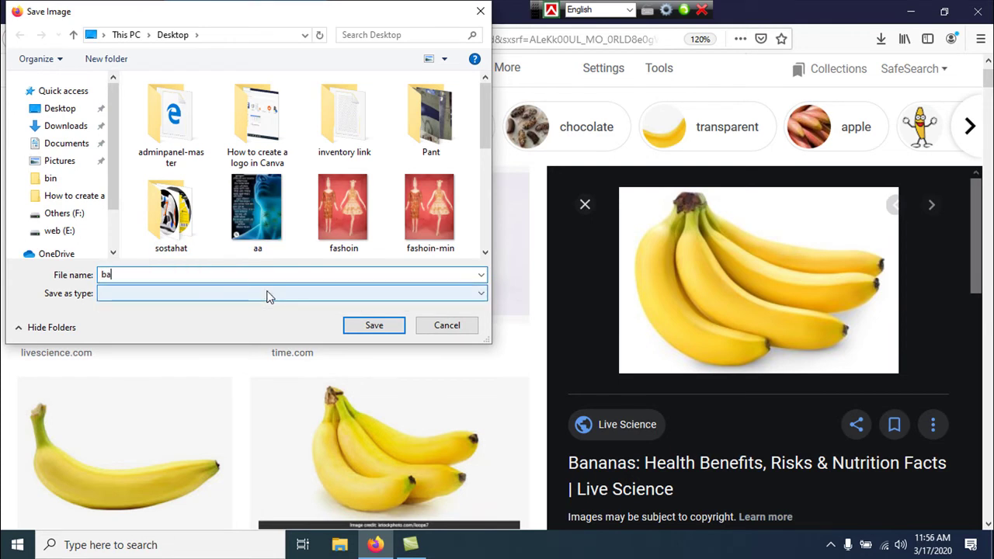
pyautogui.write('nana')
pyautogui.press('Return')
# Return to the Add Product form and upload the banana image from the Desktop as the product image.
pyautogui.click(77, 12)
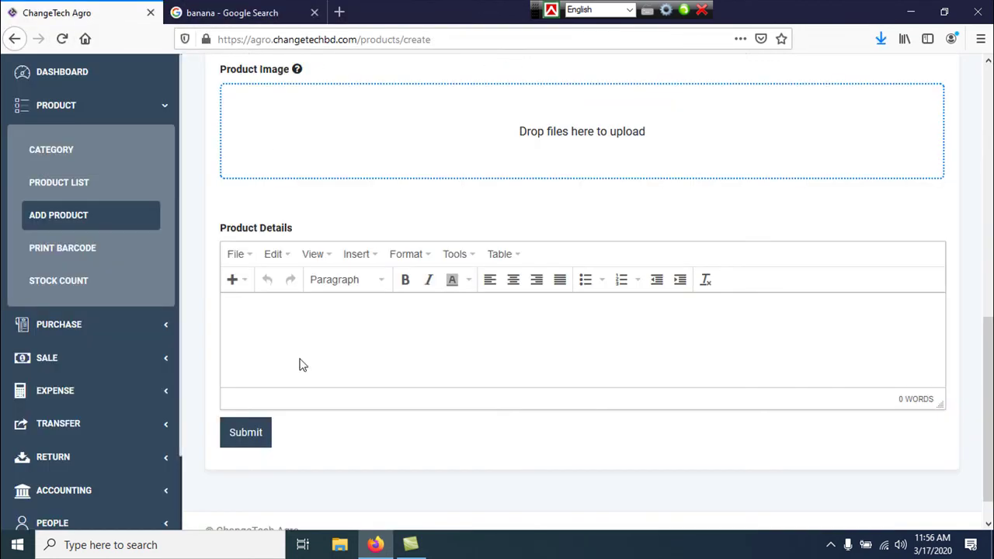
pyautogui.click(541, 137)
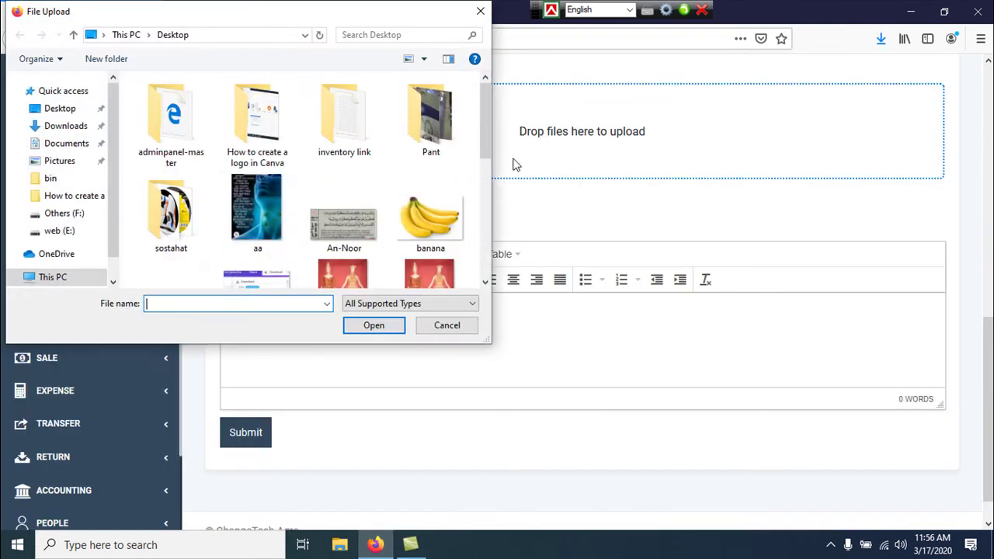
pyautogui.click(427, 218)
pyautogui.click(373, 324)
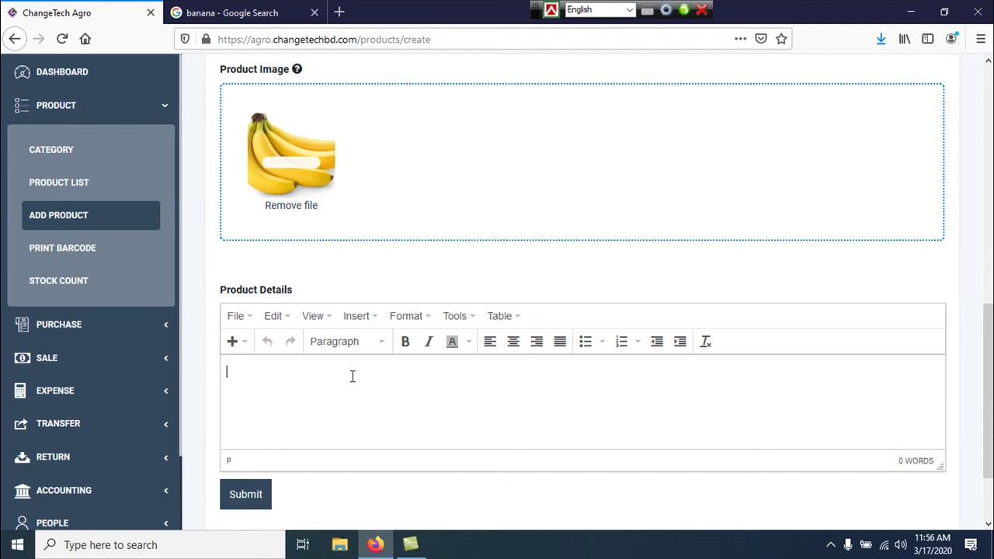
# Enter "The product is very dilicius" as the product details and submit the new product.
pyautogui.write('he product is')
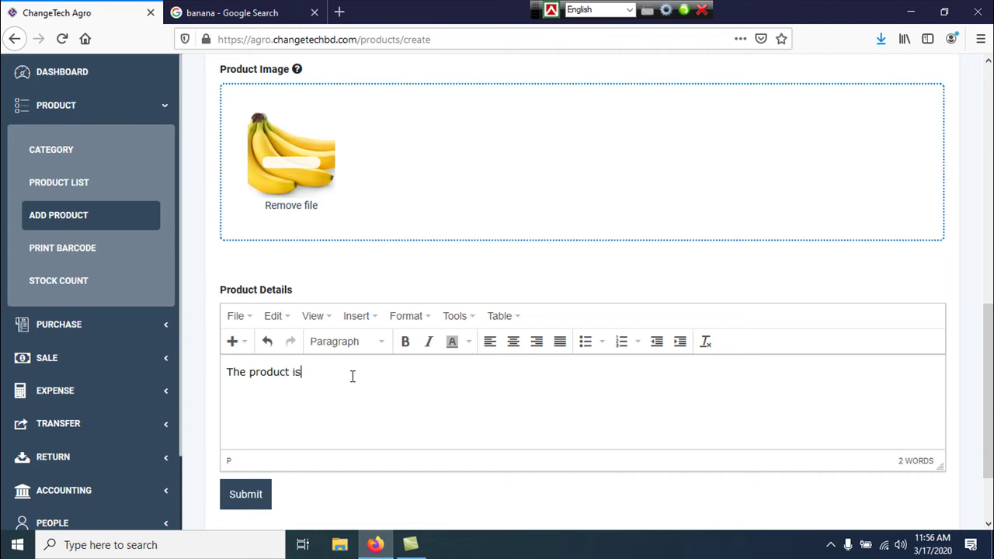
pyautogui.write('ry')
pyautogui.scroll(-3, 350, 386)
pyautogui.click(236, 394)
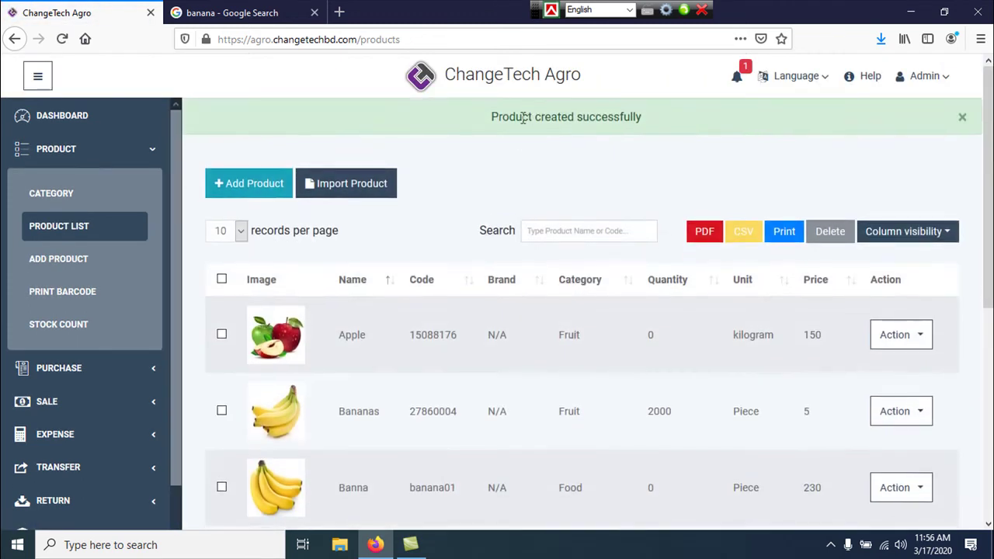
# Edit the Banna product from the product list, correct its name to Banana and submit the update.
pyautogui.scroll(-3, 496, 216)
pyautogui.scroll(-1, 305, 214)
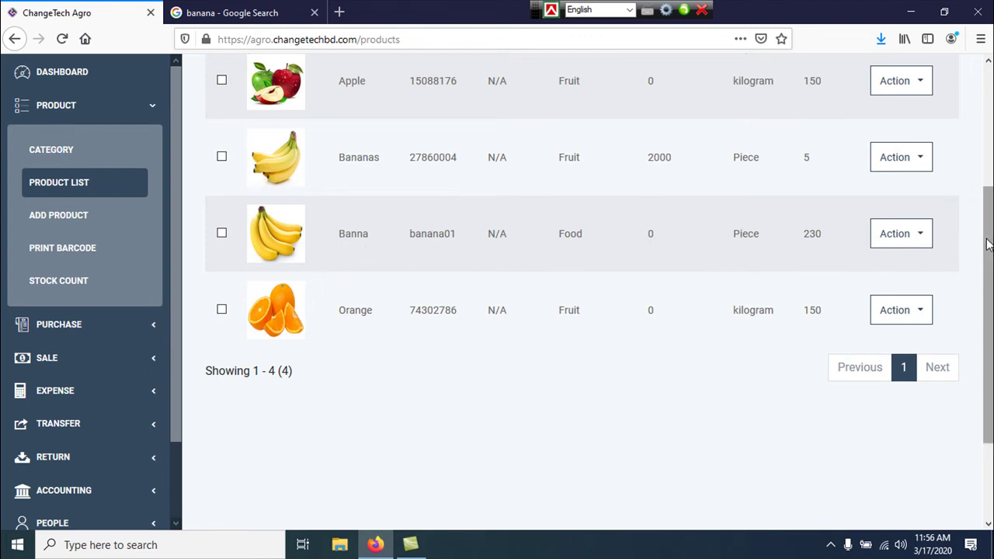
pyautogui.click(897, 241)
pyautogui.click(851, 303)
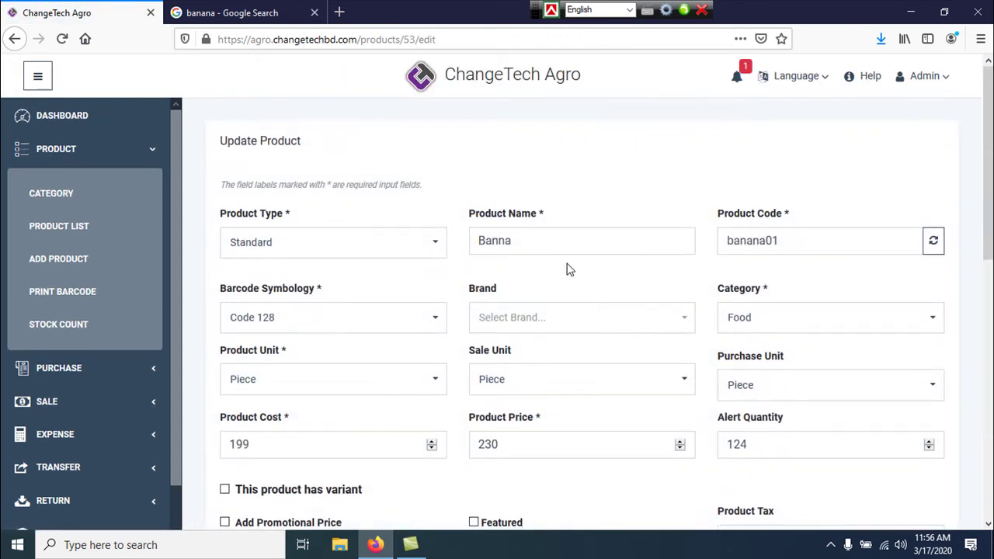
pyautogui.click(495, 240)
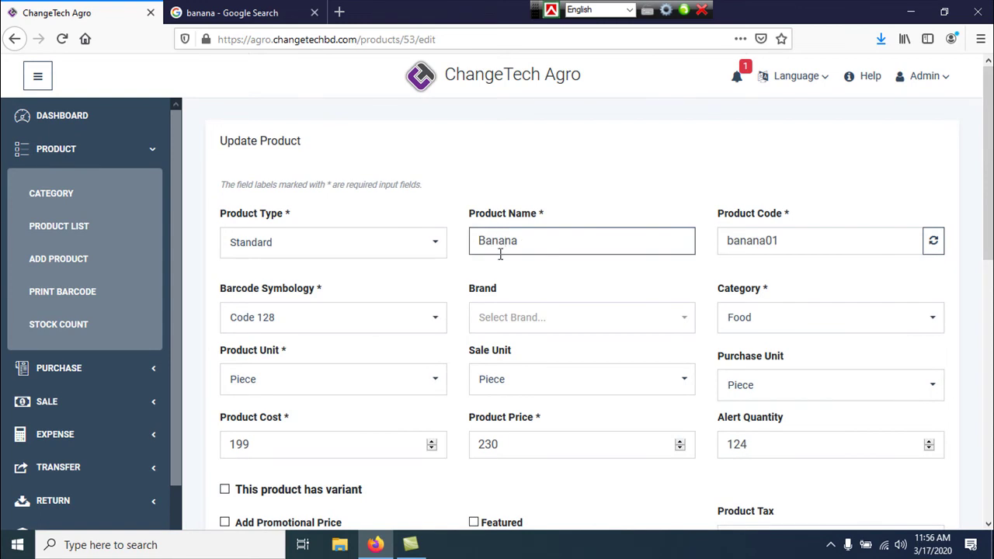
pyautogui.scroll(-8, 670, 387)
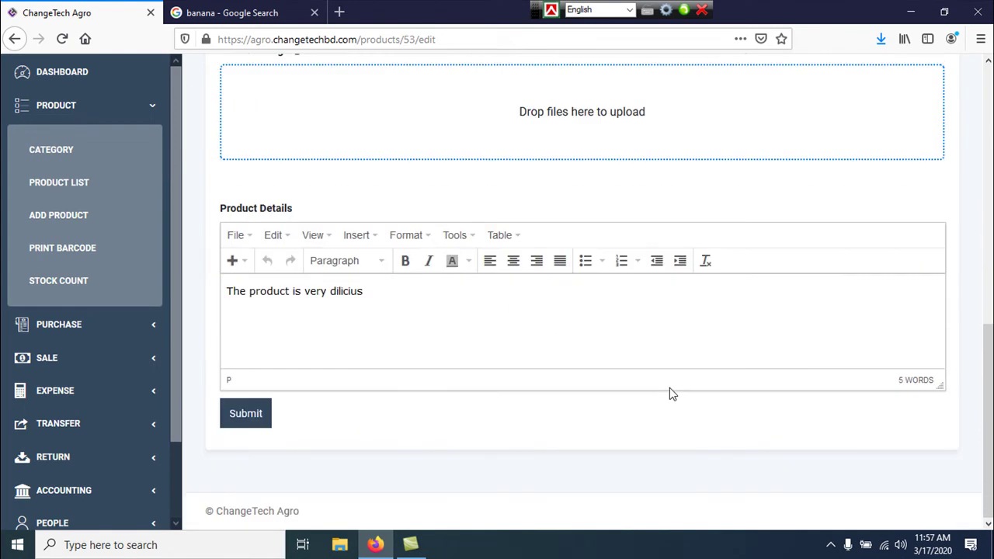
pyautogui.click(247, 413)
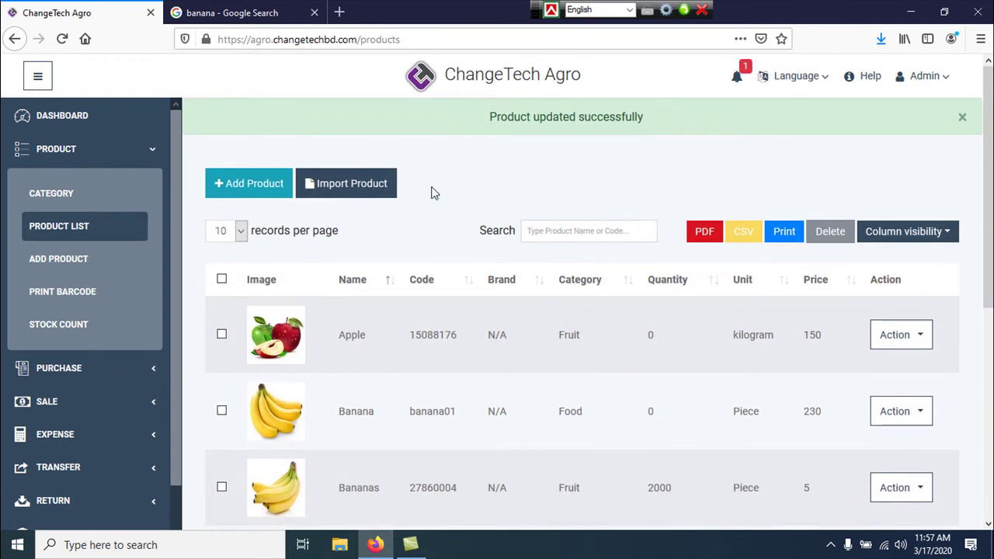
# Open a blank Add Product form.
pyautogui.click(62, 266)
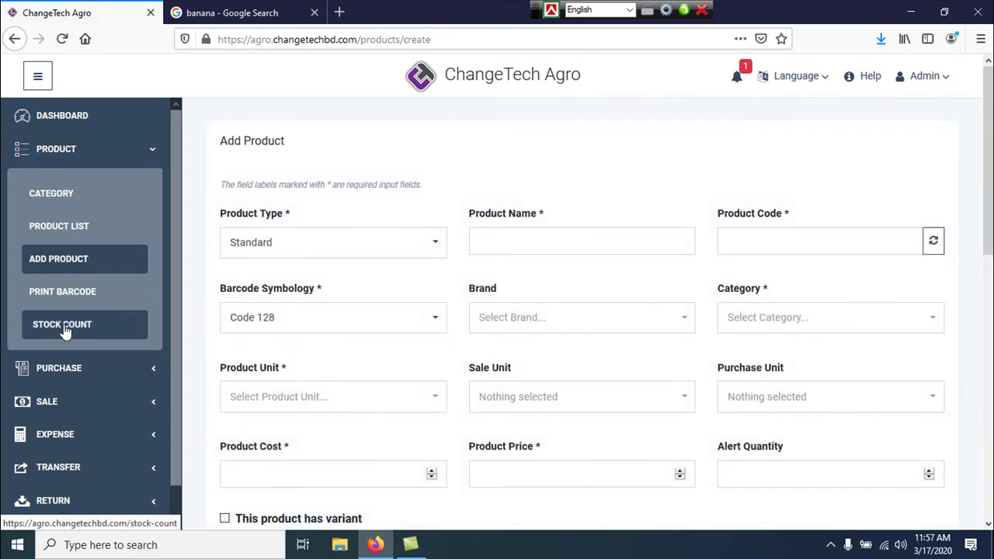
# Open the stock count page, followed by the list of purchases.
pyautogui.click(66, 331)
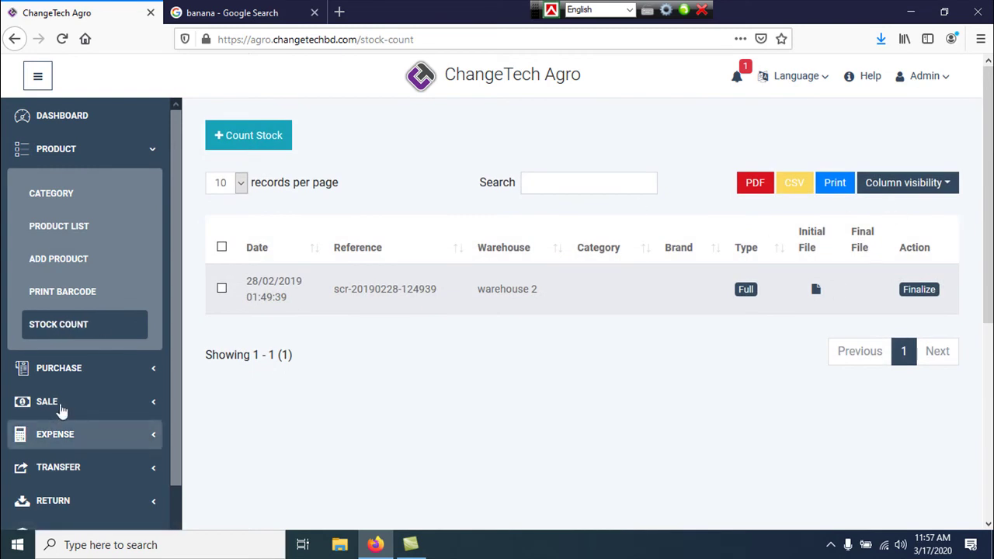
pyautogui.click(70, 370)
pyautogui.click(74, 414)
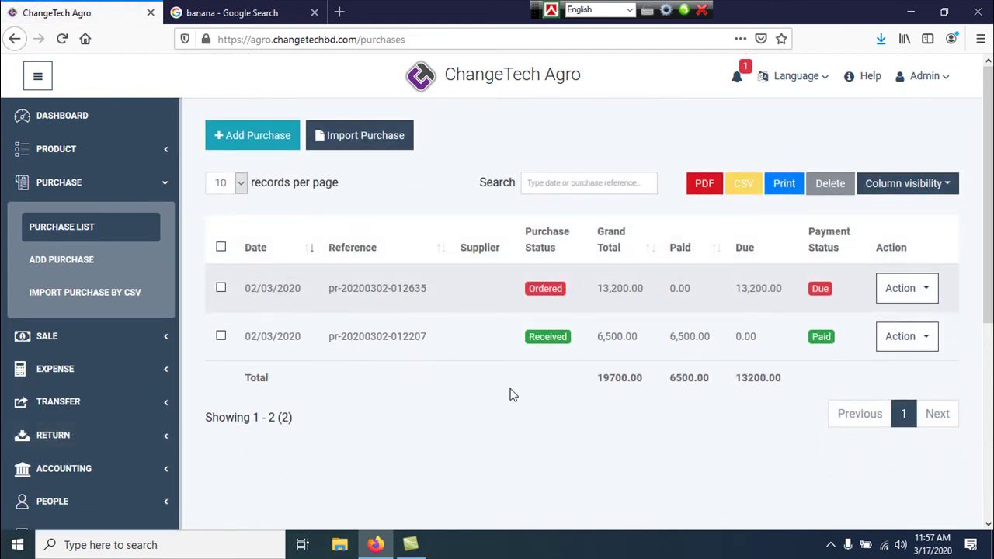
pyautogui.click(917, 287)
pyautogui.click(924, 294)
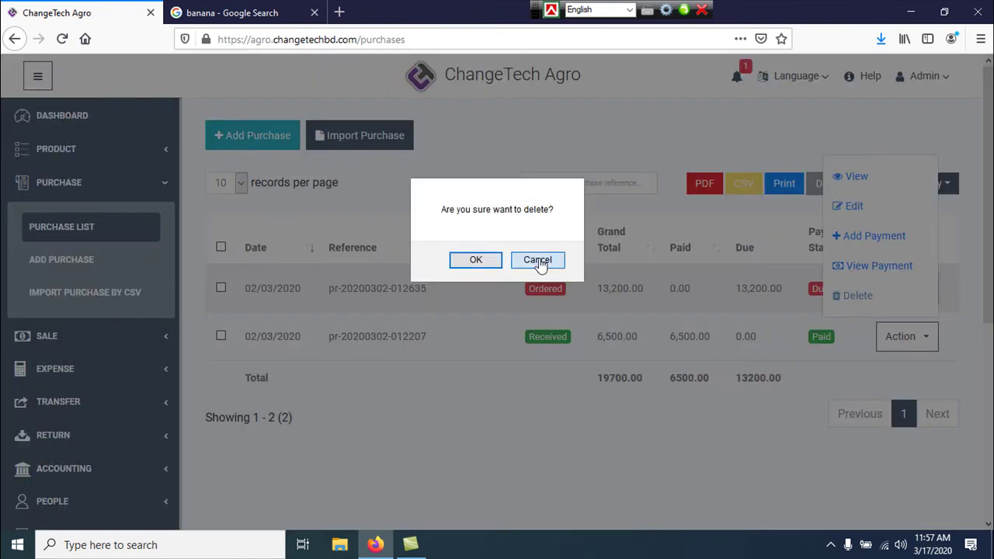
pyautogui.click(534, 261)
# Open the Add Payment form for the ordered purchase marked Due and keep Cash as the payment method.
pyautogui.click(896, 296)
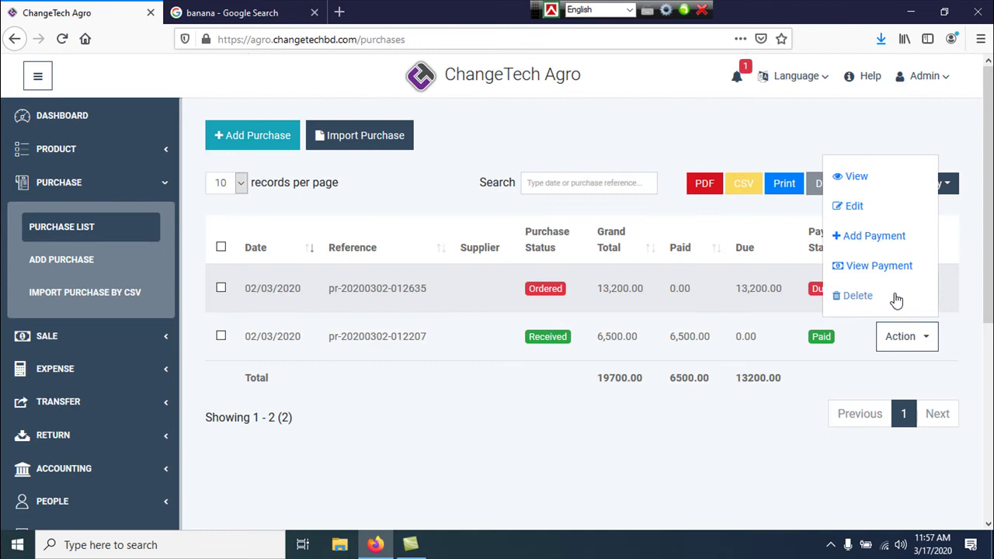
pyautogui.click(884, 236)
pyautogui.click(309, 175)
pyautogui.click(565, 164)
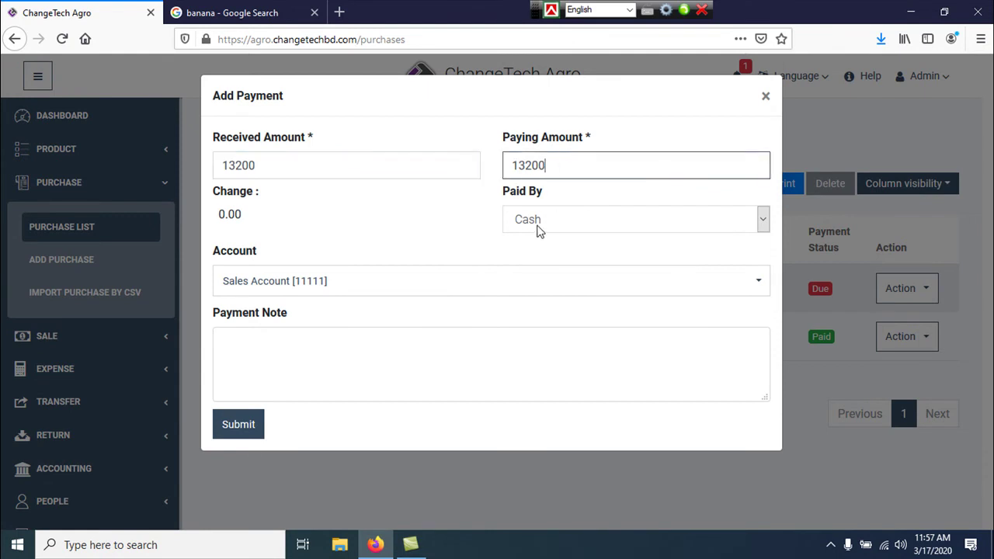
pyautogui.click(542, 220)
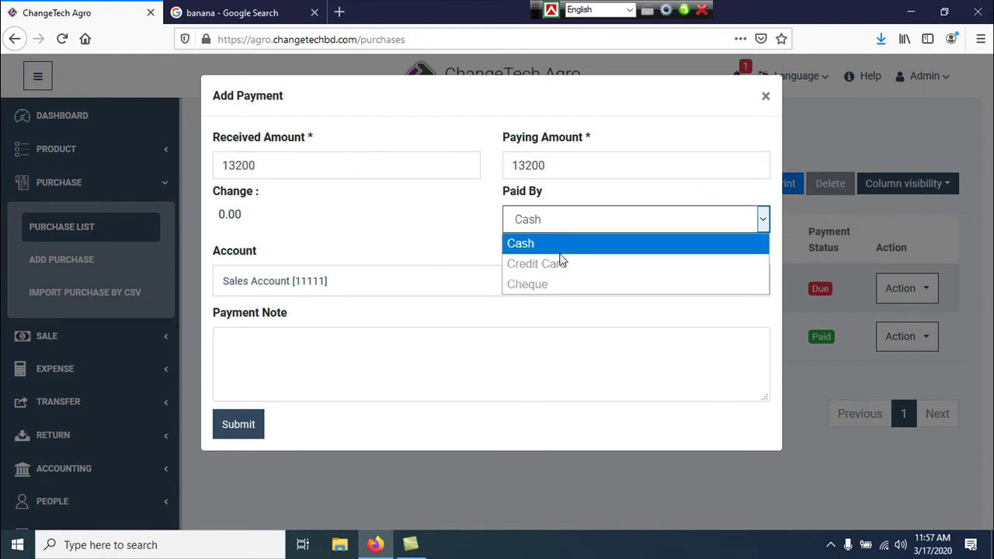
pyautogui.click(549, 228)
pyautogui.click(248, 222)
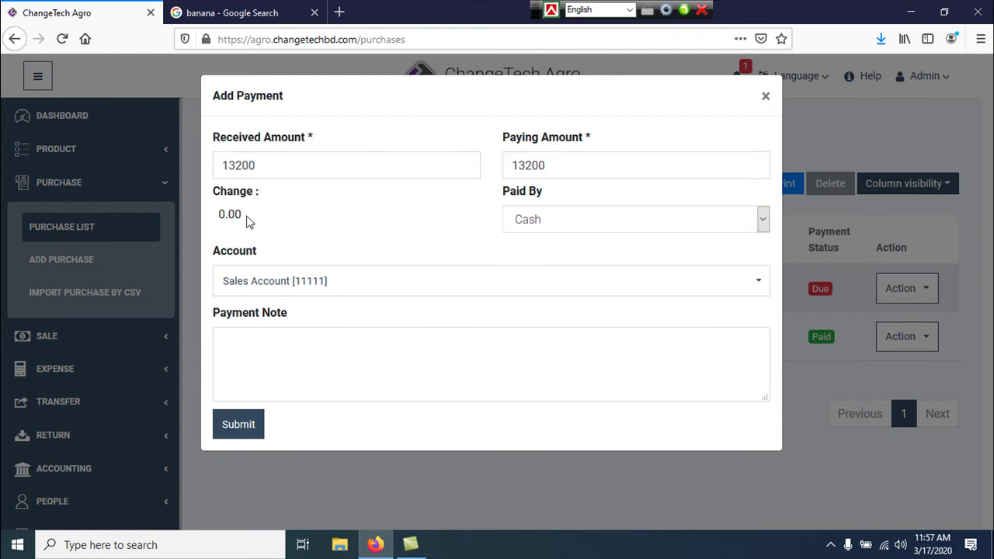
# Choose Sales Account for the payment, add a payment note and submit the payment.
pyautogui.click(346, 284)
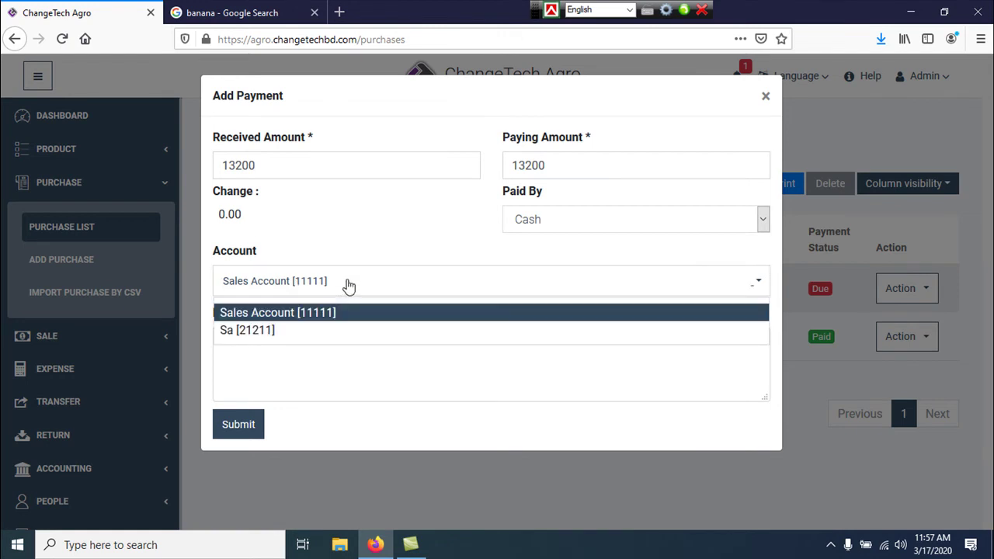
pyautogui.click(335, 313)
pyautogui.click(309, 368)
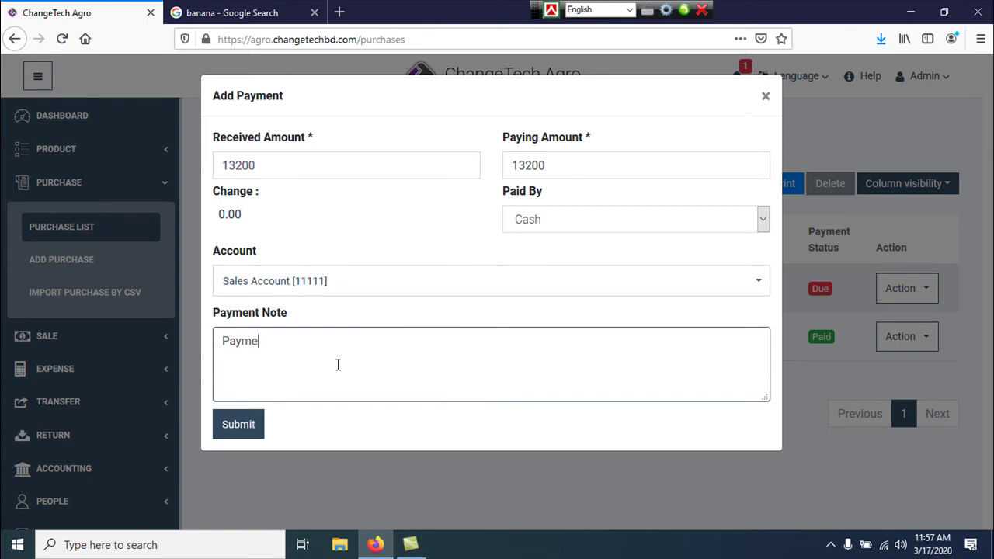
pyautogui.click(240, 431)
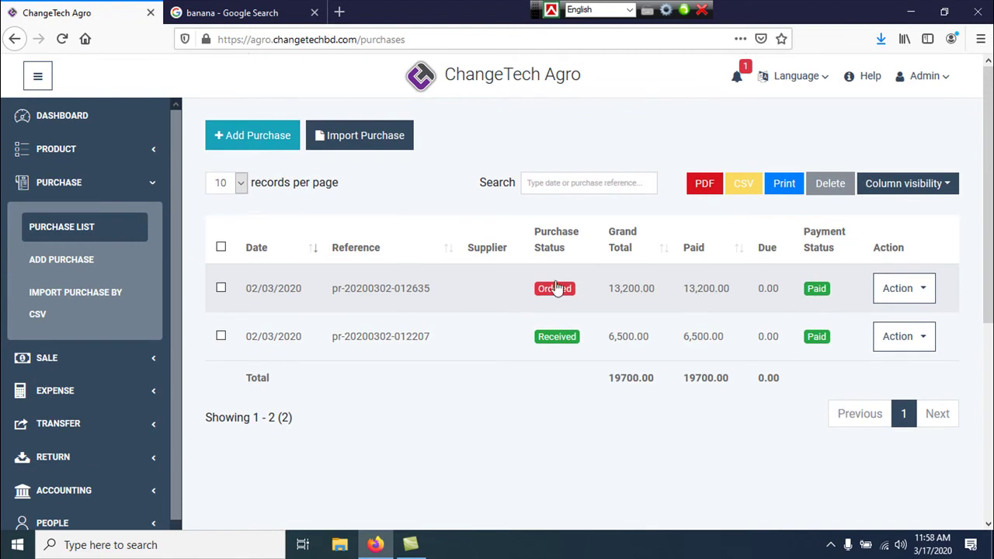
# Examine the purchase details of the order with Ordered status, from warehouse to totals, and close them.
pyautogui.click(556, 291)
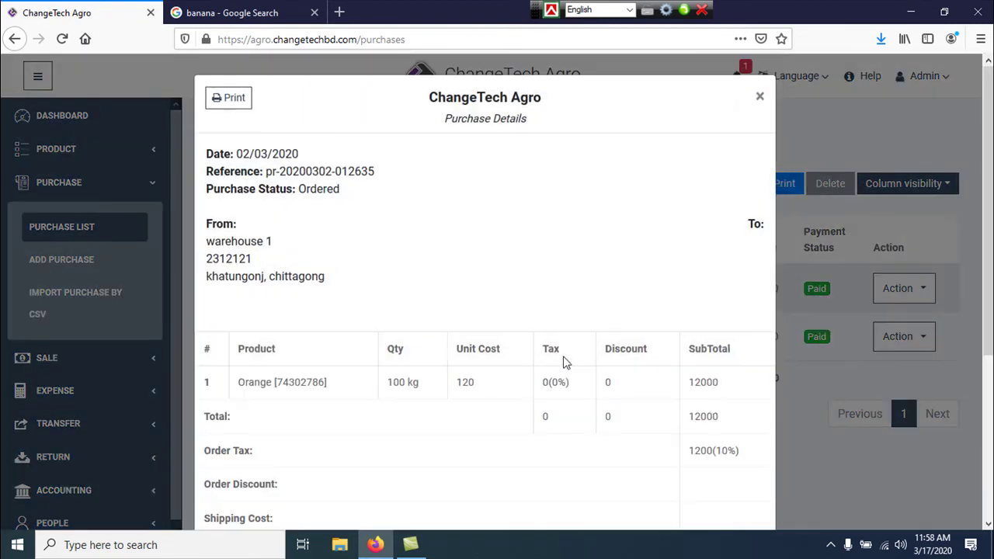
pyautogui.scroll(-5, 486, 277)
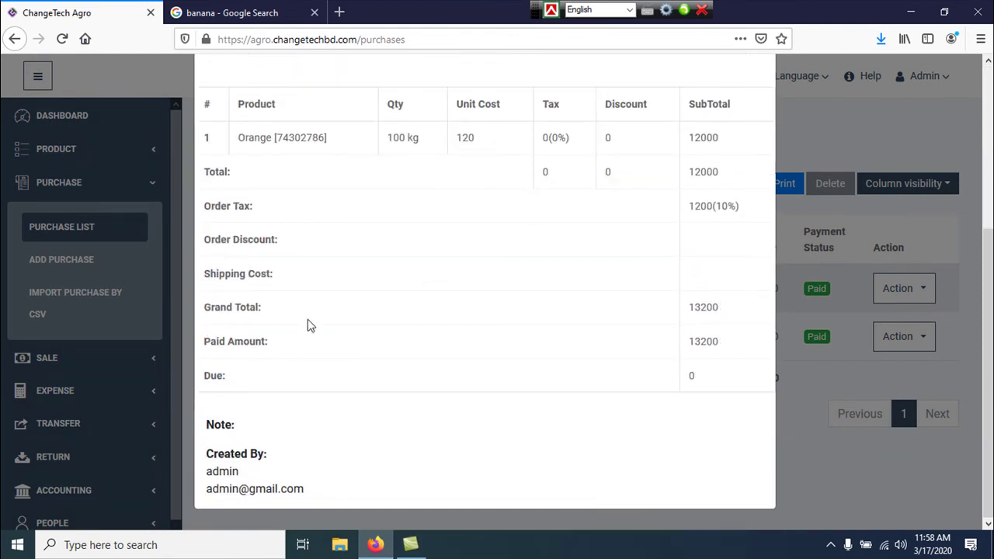
pyautogui.scroll(5, 259, 229)
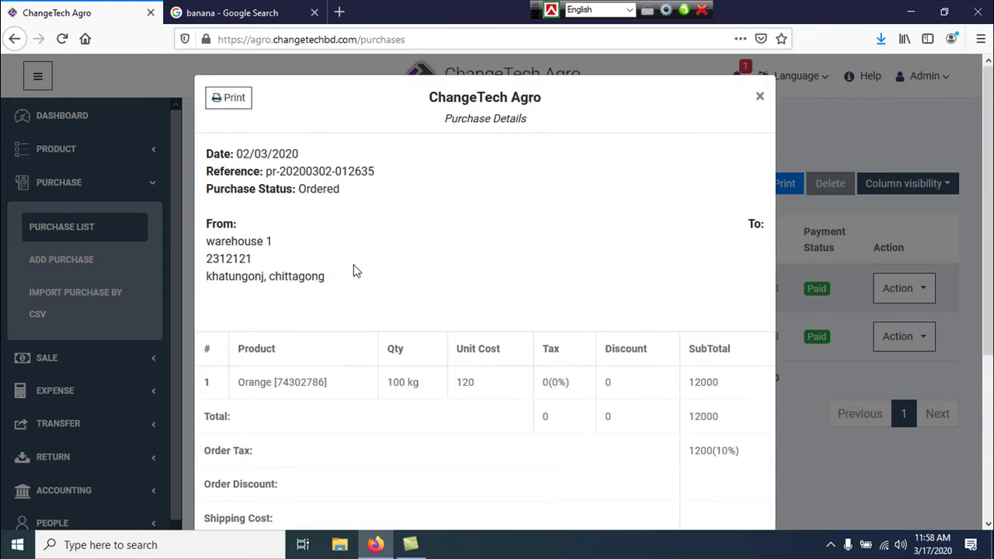
pyautogui.click(760, 98)
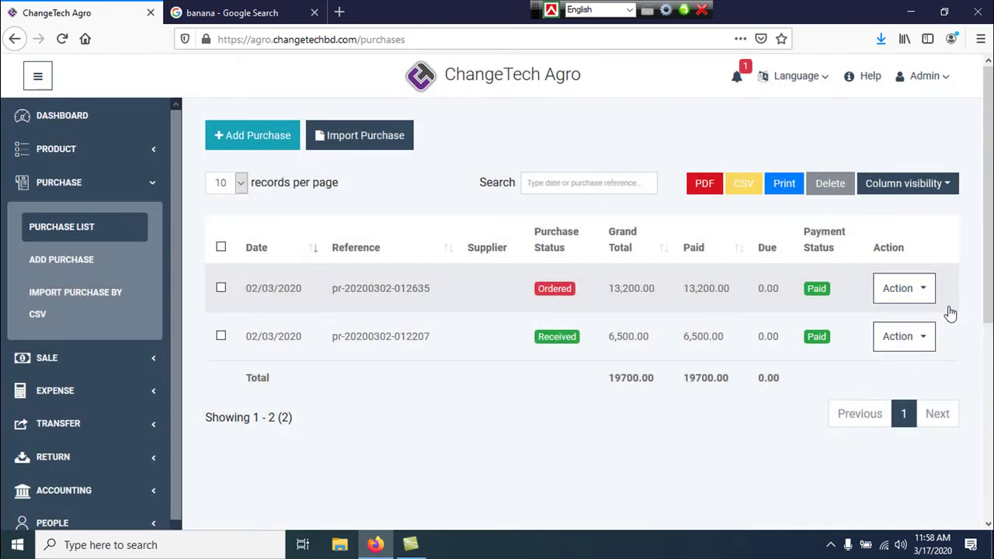
# Go to the list of sales and open a blank Add Sale form.
pyautogui.scroll(-3, 606, 315)
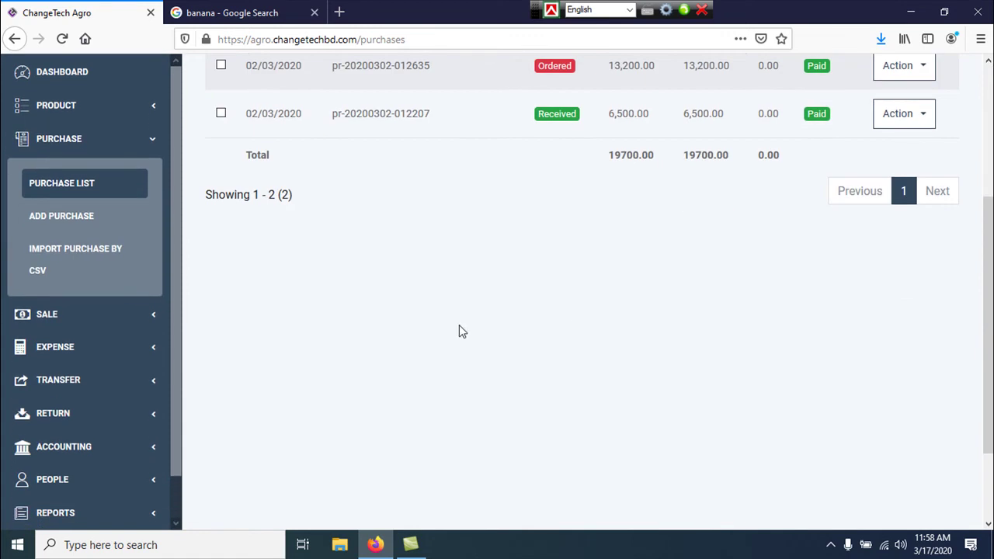
pyautogui.click(85, 320)
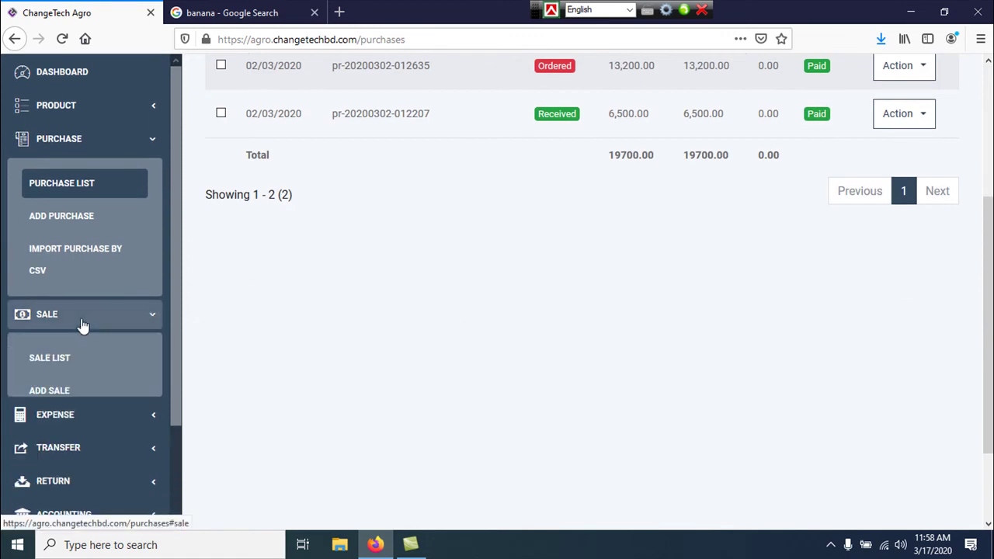
pyautogui.click(75, 368)
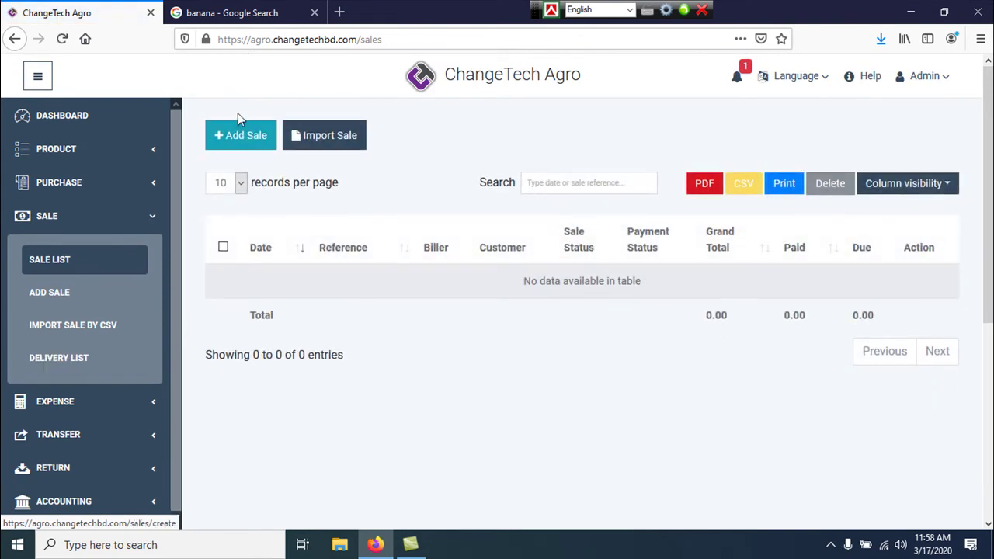
pyautogui.click(236, 134)
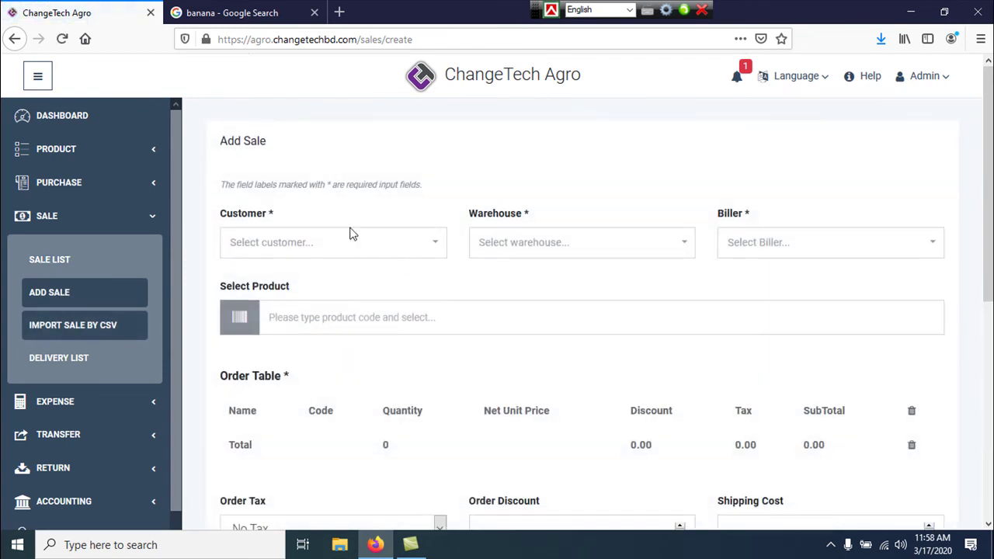
# Assign the only listed customer, warehouse 1 and the biller from aks to the sale.
pyautogui.click(347, 244)
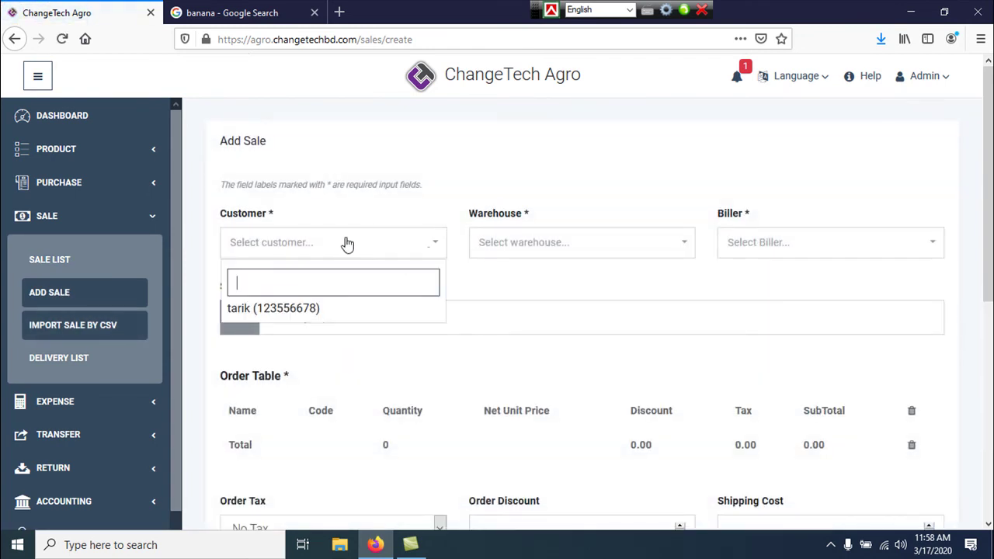
pyautogui.click(329, 311)
pyautogui.click(564, 250)
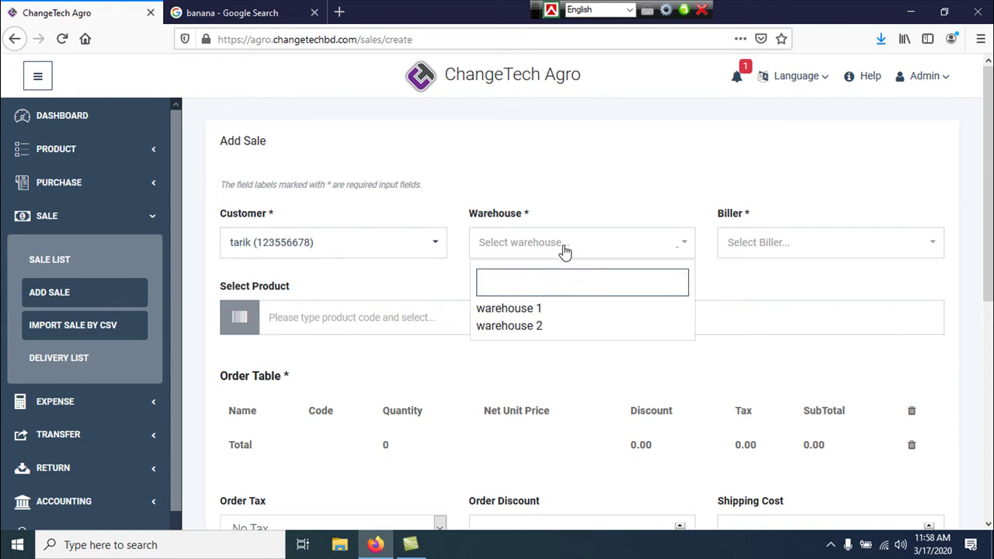
pyautogui.click(556, 309)
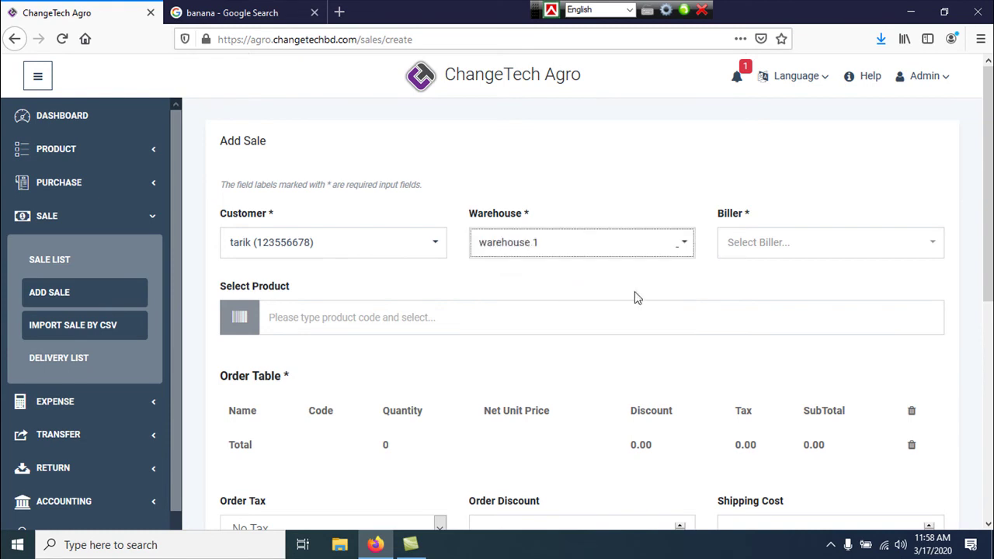
pyautogui.click(742, 251)
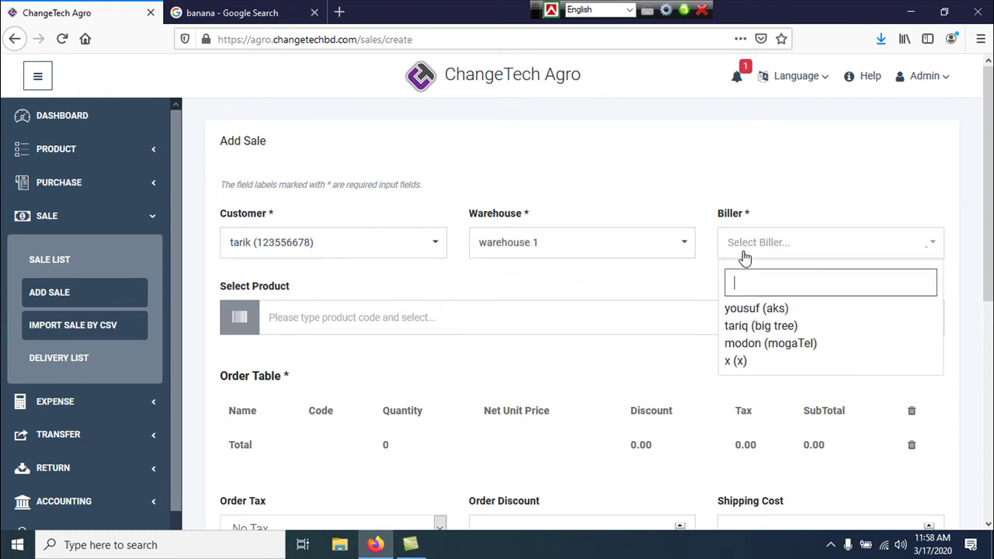
pyautogui.click(777, 310)
# Set the sale's order tax to vat@10, the order discount to 10 and the shipping cost to 20.
pyautogui.scroll(-3, 523, 301)
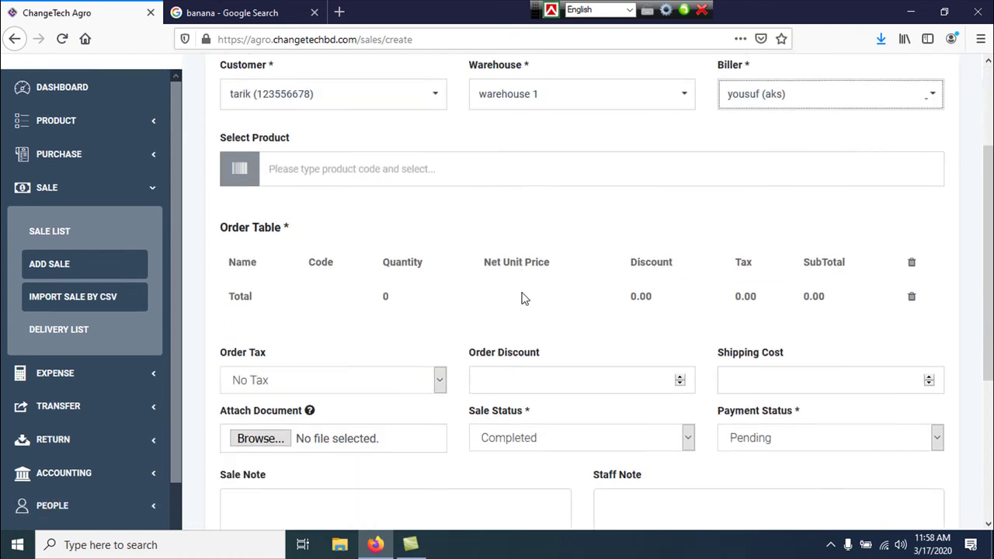
pyautogui.click(290, 170)
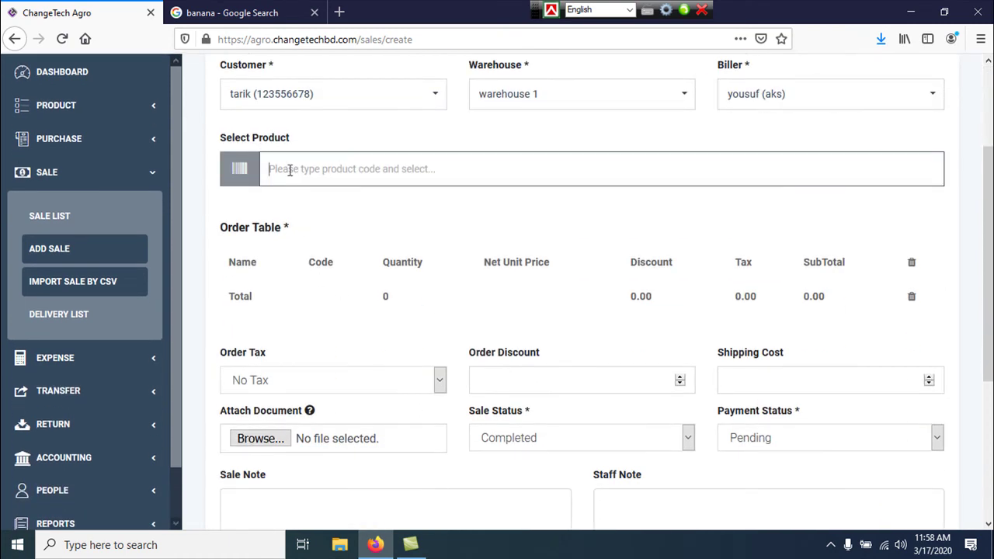
pyautogui.scroll(-2, 322, 315)
pyautogui.click(319, 317)
pyautogui.click(306, 350)
pyautogui.click(516, 309)
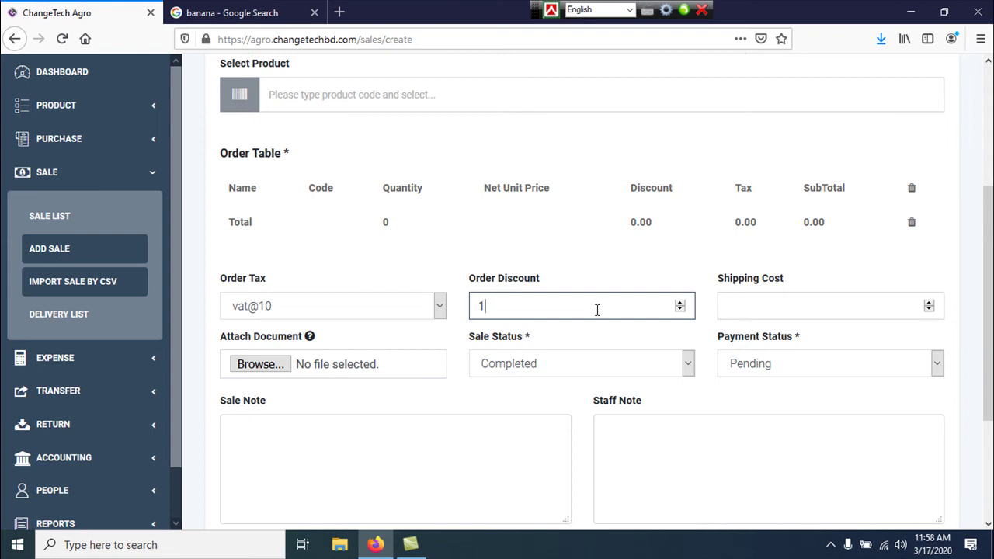
pyautogui.click(782, 309)
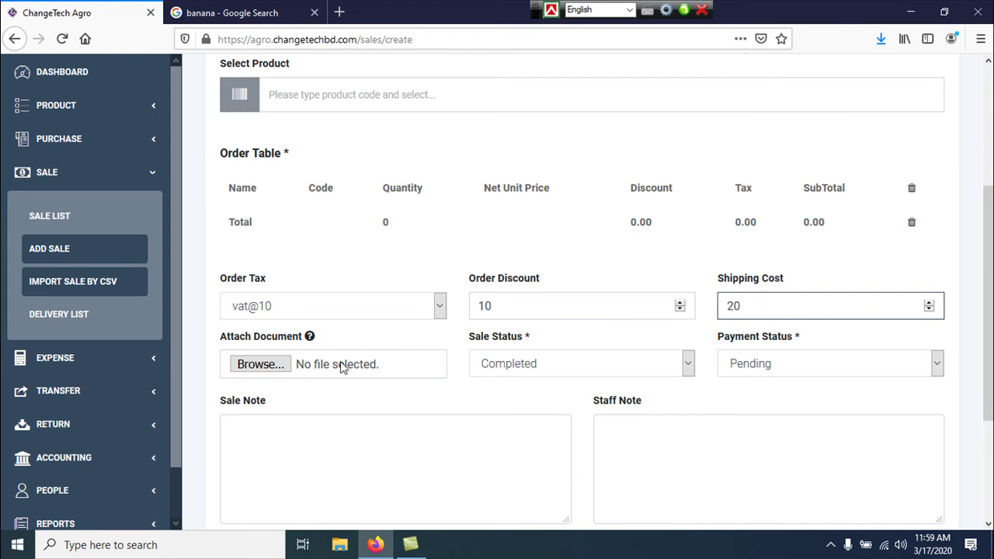
# Try to submit the sale with an empty order table and the sale status kept at Completed.
pyautogui.click(501, 371)
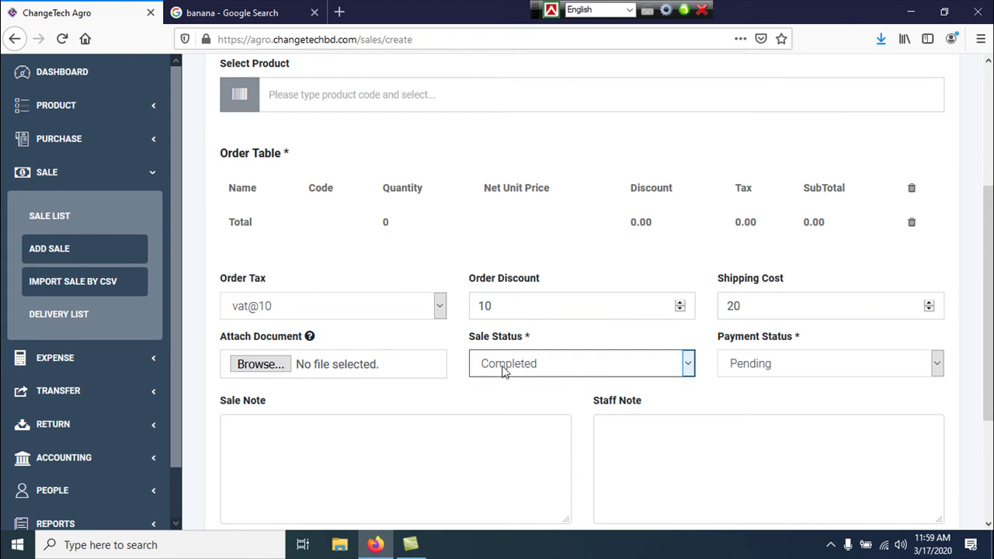
pyautogui.scroll(-5, 502, 368)
pyautogui.click(264, 377)
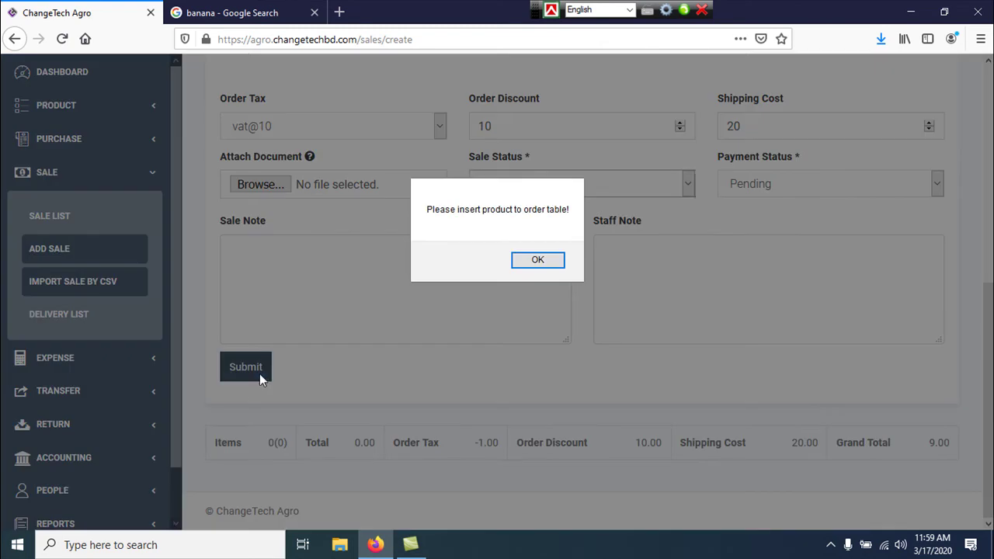
pyautogui.click(534, 263)
pyautogui.click(441, 271)
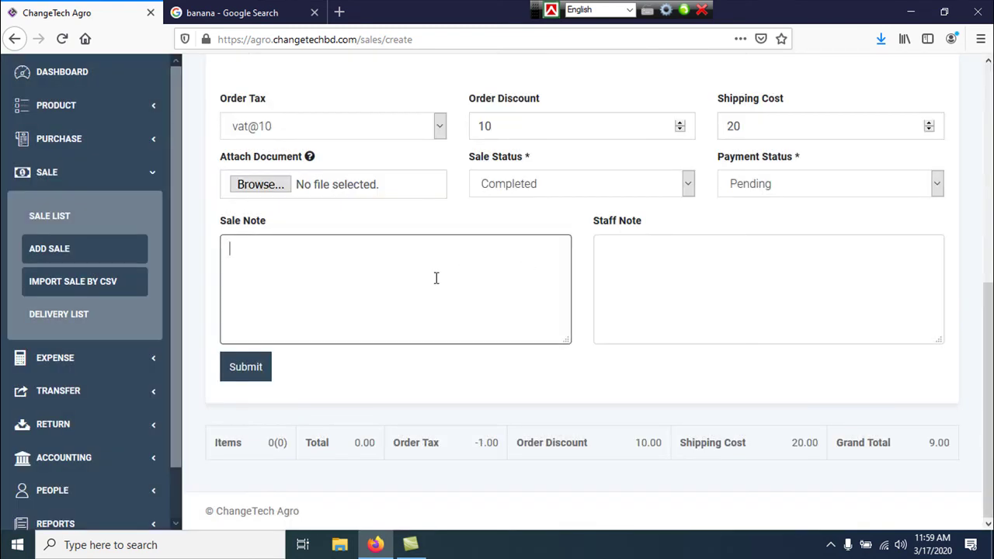
# Search the sale's products for "ba" and add Baby doll to the order table.
pyautogui.scroll(4, 435, 279)
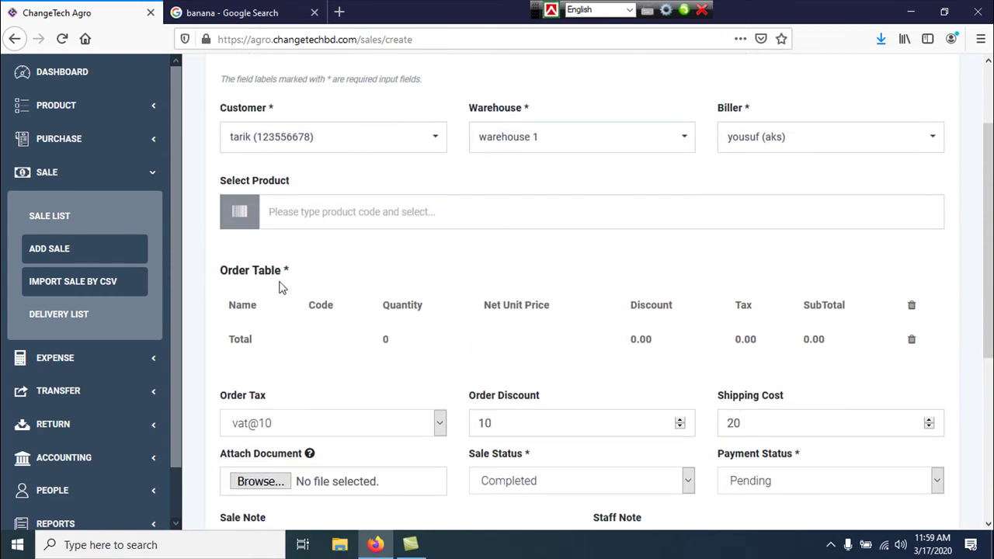
pyautogui.click(323, 216)
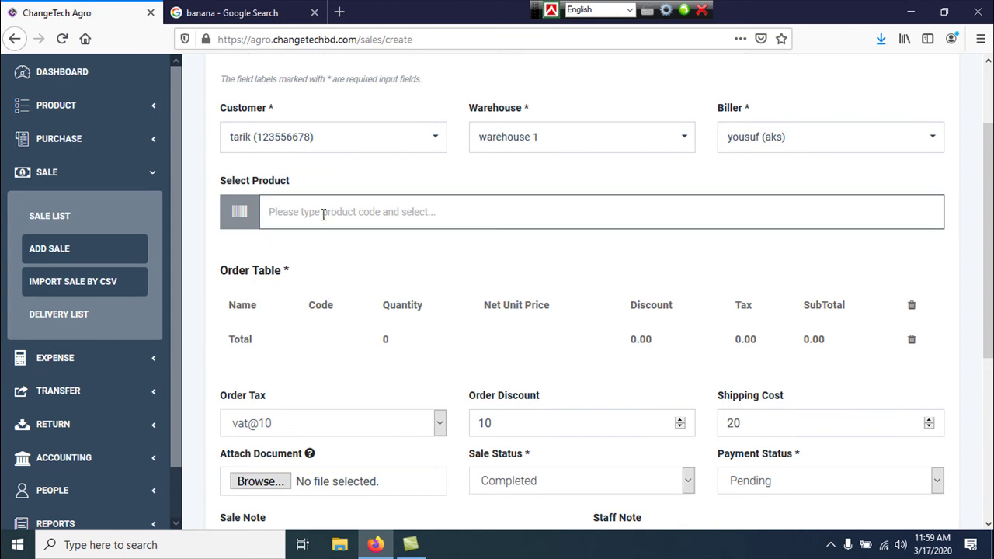
pyautogui.write('ba')
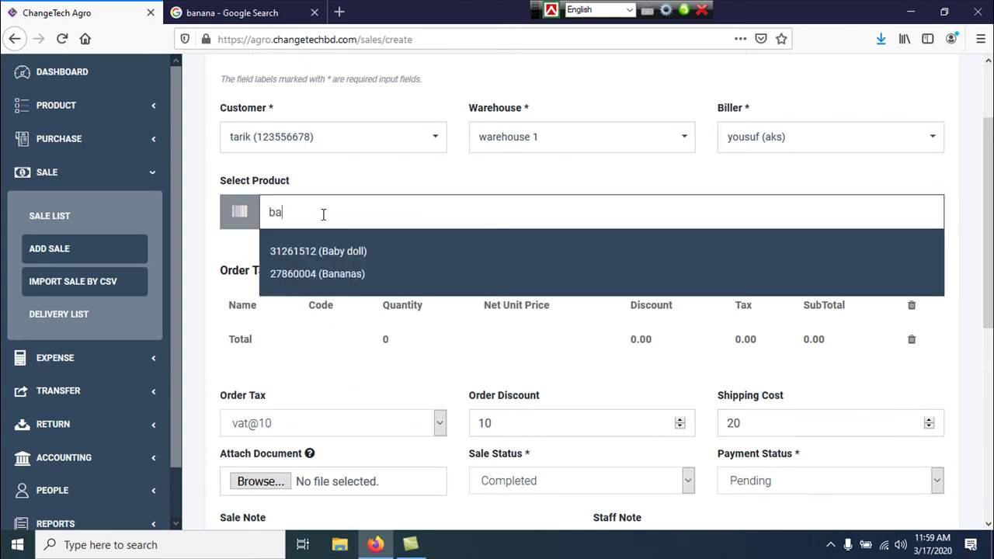
pyautogui.click(304, 252)
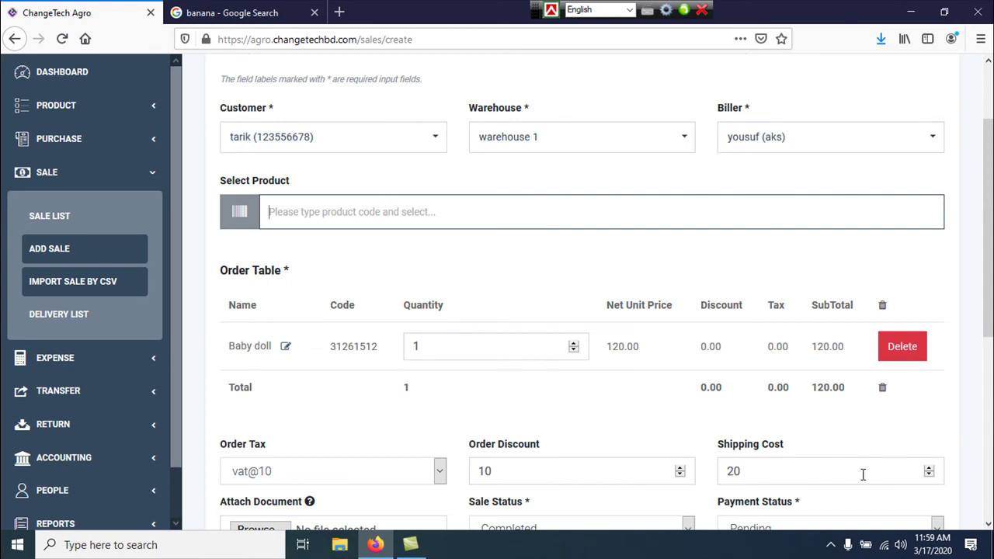
# Set the Baby doll quantity in the order table to 13.
pyautogui.click(527, 338)
pyautogui.press('BackSpace')
pyautogui.write('1')
pyautogui.write('4')
pyautogui.press('BackSpace')
pyautogui.write('3')
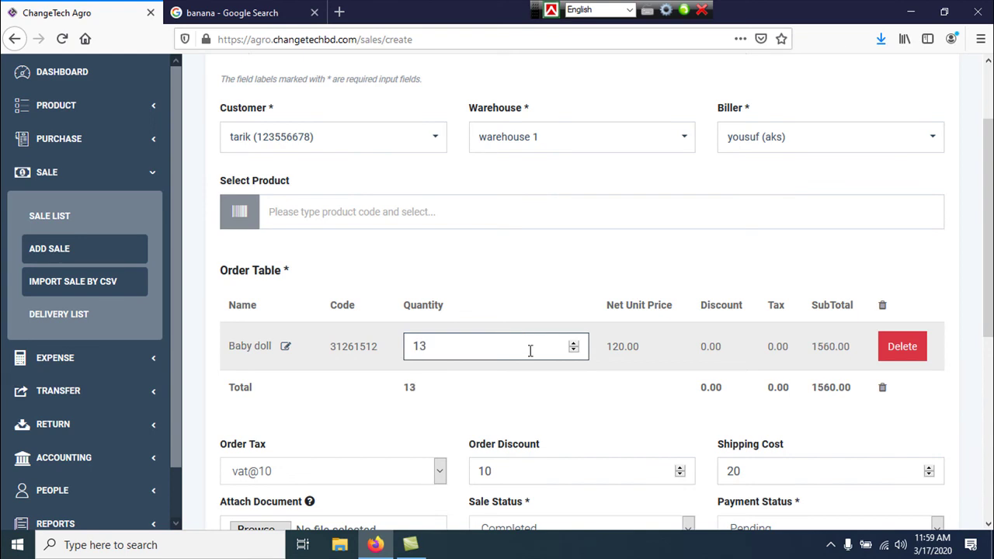
pyautogui.scroll(-3, 530, 374)
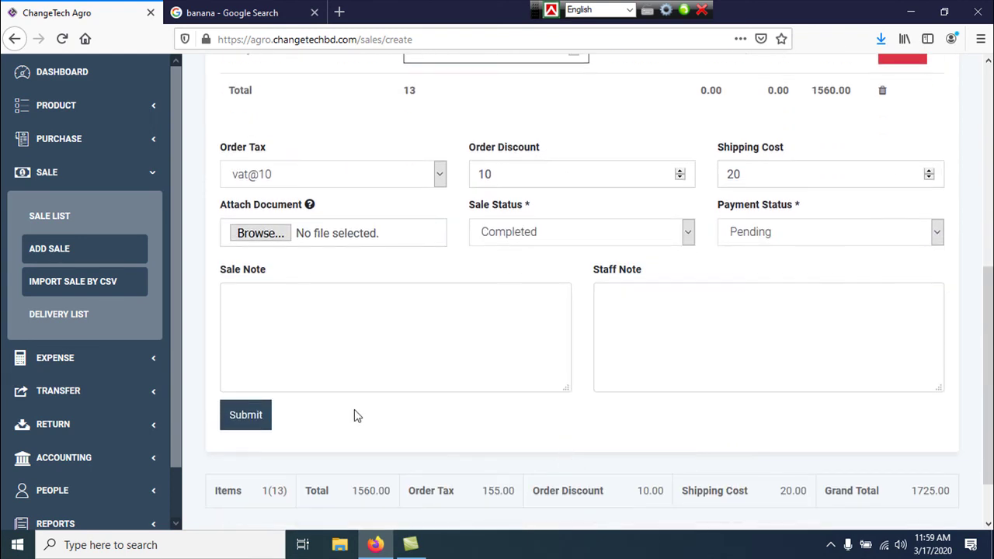
# Submit the sale and check printing of its invoice before returning to the blank sale form.
pyautogui.click(251, 417)
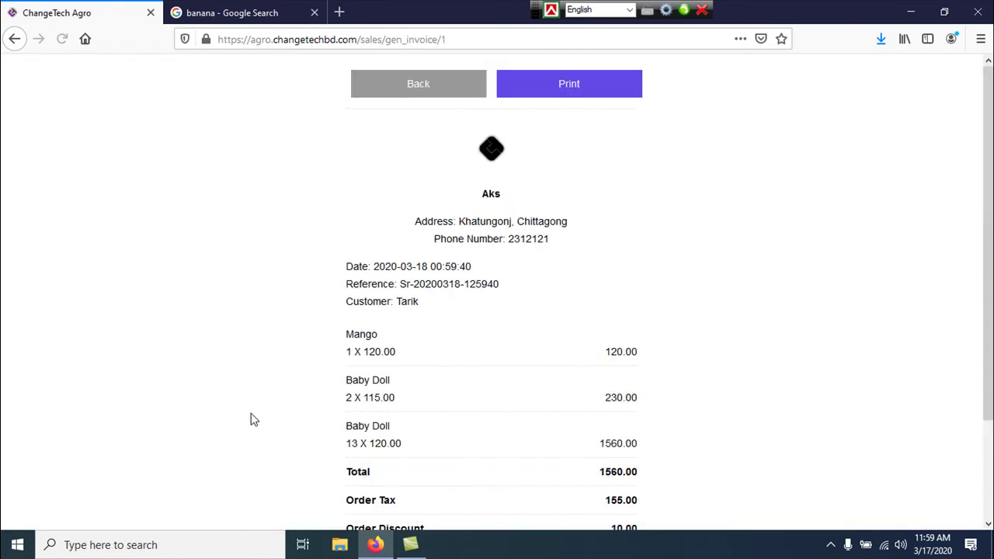
pyautogui.click(584, 81)
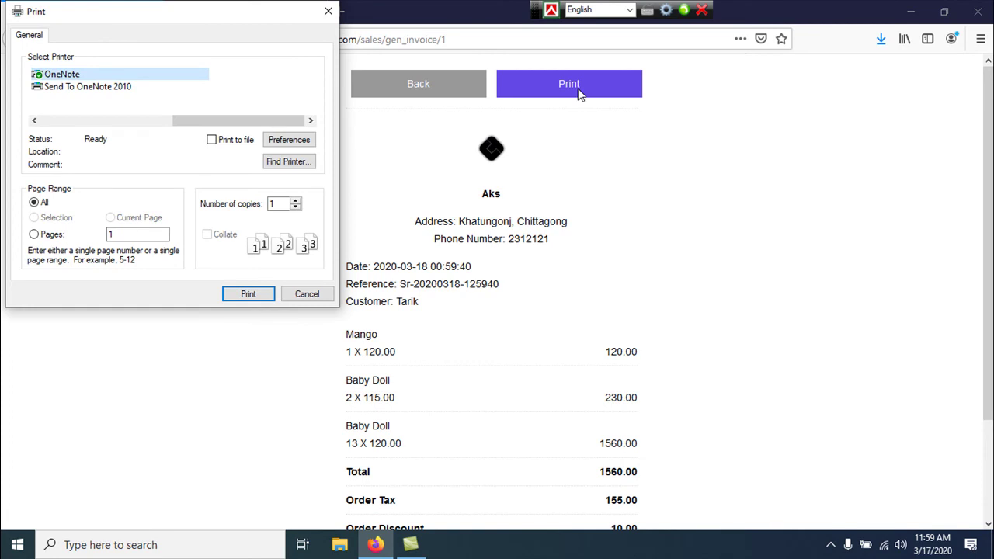
pyautogui.click(307, 295)
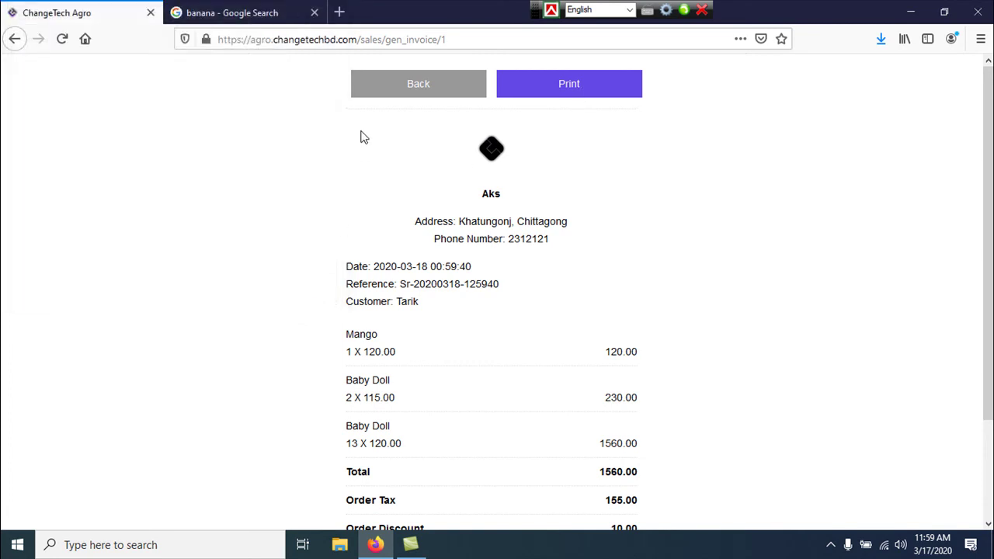
pyautogui.click(402, 91)
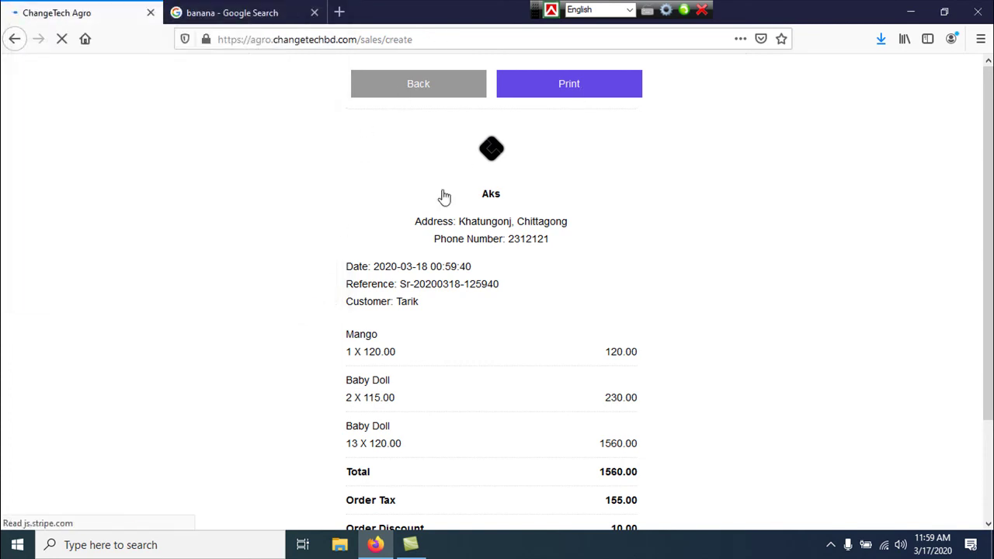
# Open the list of stock transfers.
pyautogui.scroll(-2, 470, 260)
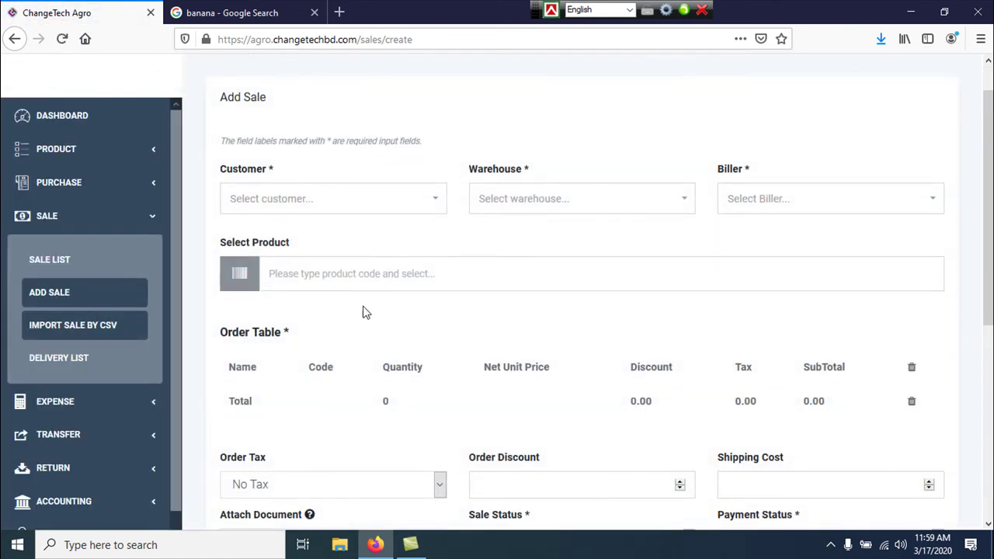
pyautogui.scroll(-2, 89, 396)
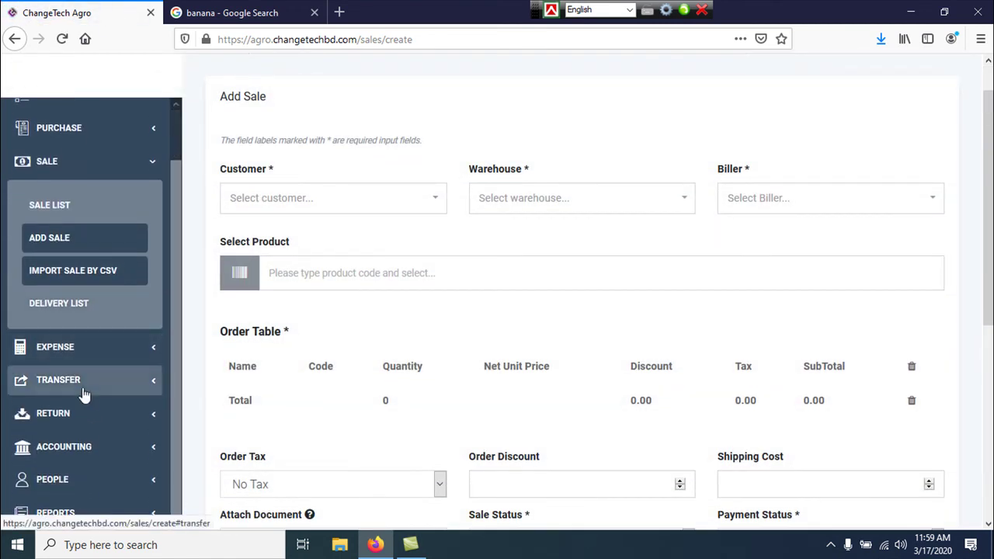
pyautogui.click(84, 396)
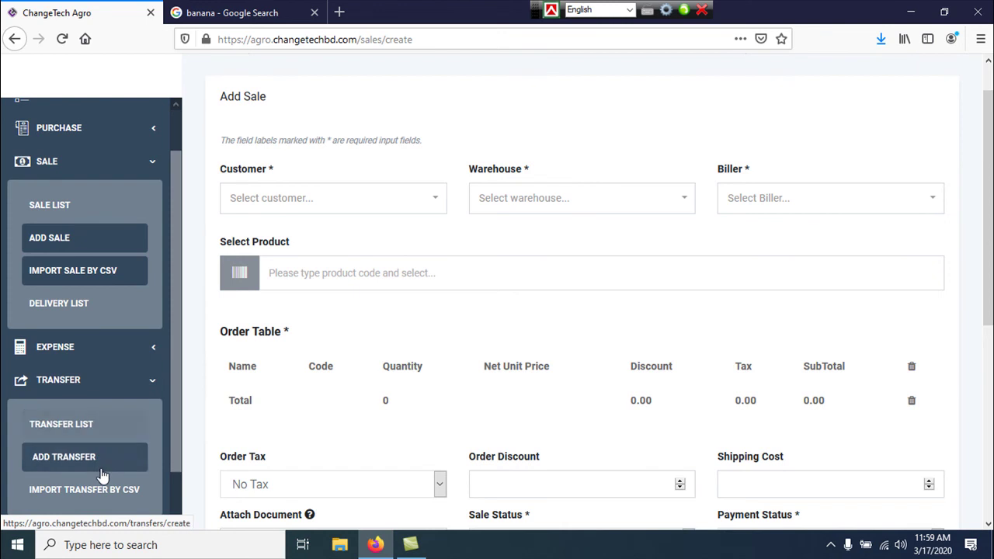
pyautogui.scroll(-3, 100, 472)
pyautogui.click(89, 342)
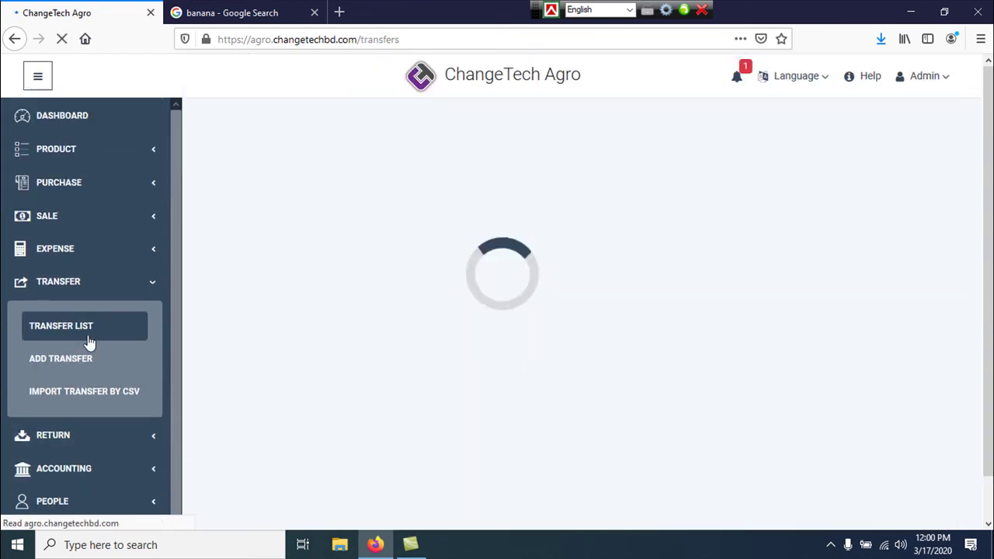
# Open the expense category list.
pyautogui.click(120, 252)
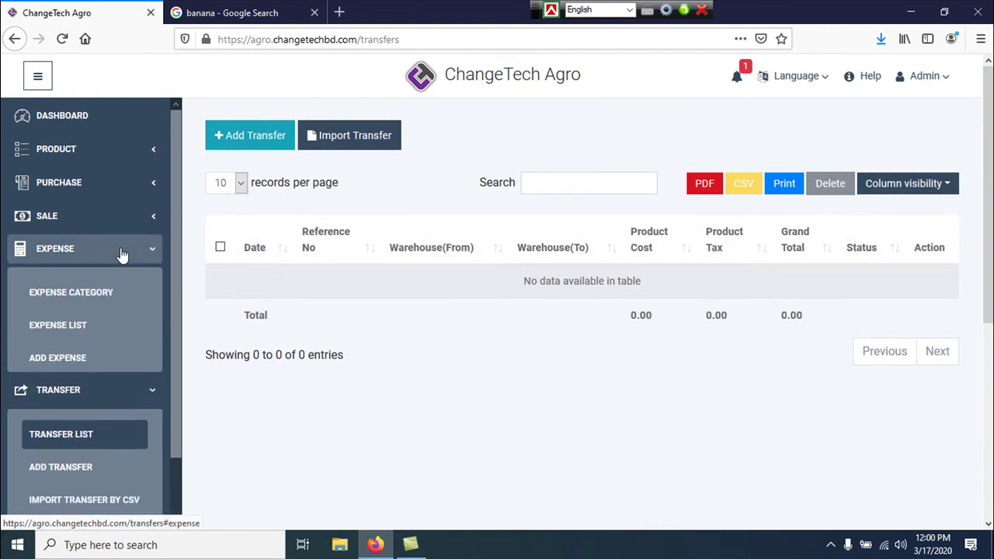
pyautogui.click(102, 302)
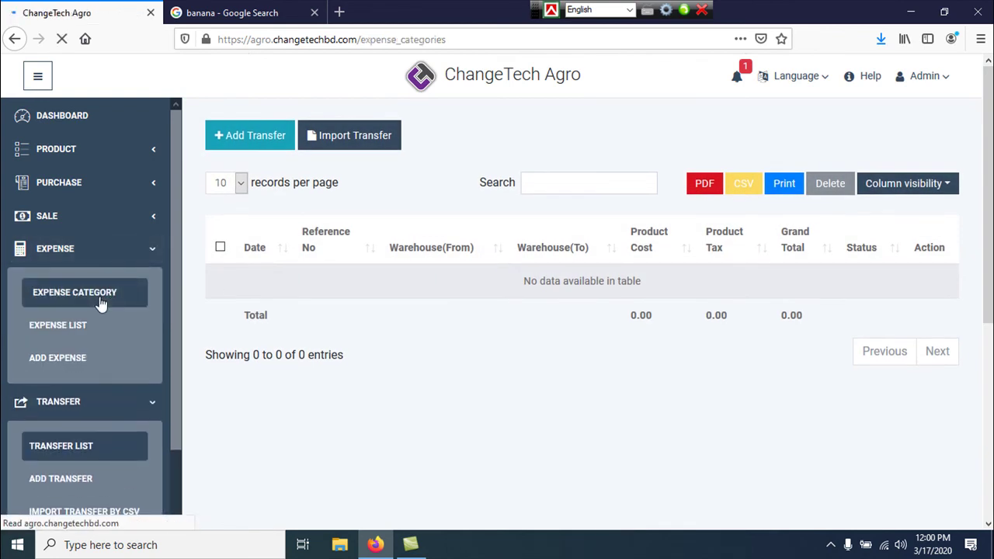
pyautogui.scroll(-1, 99, 311)
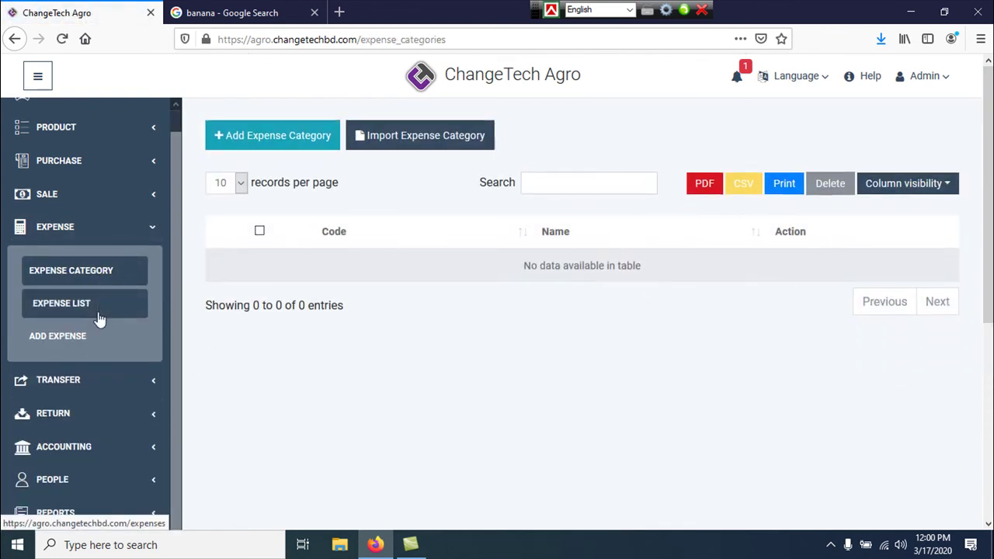
# Show the available accounting options and open the list of system users.
pyautogui.click(89, 455)
pyautogui.scroll(-2, 90, 457)
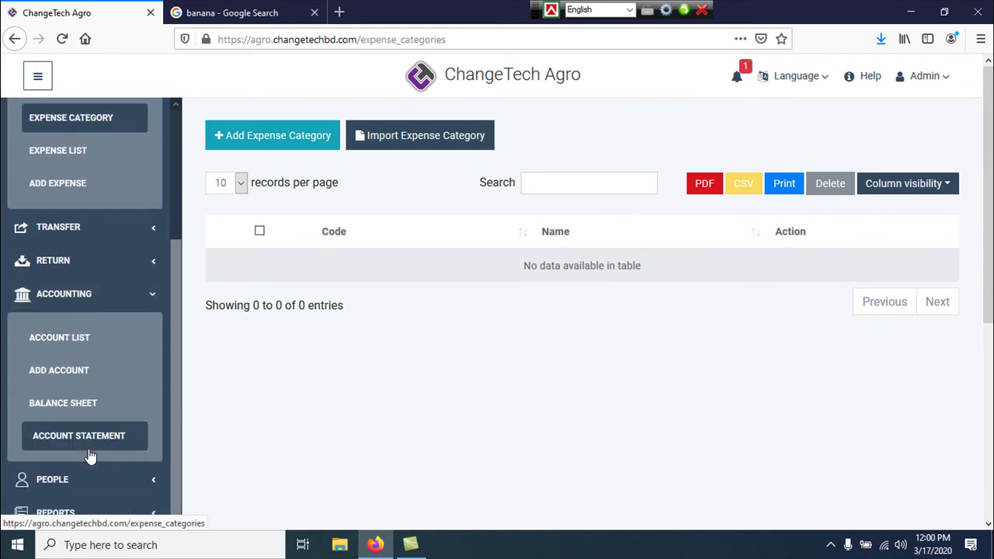
pyautogui.scroll(-2, 90, 457)
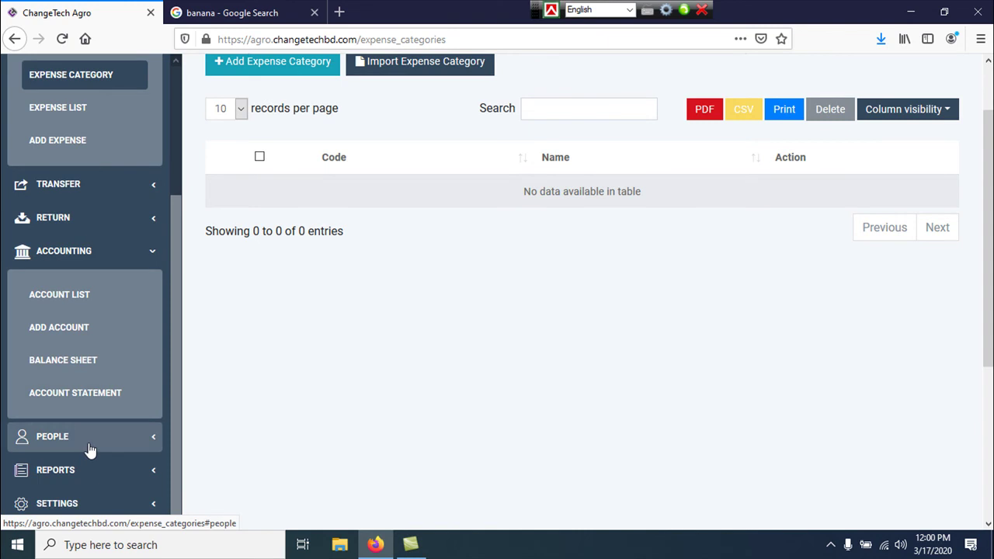
pyautogui.click(90, 451)
pyautogui.scroll(-3, 88, 456)
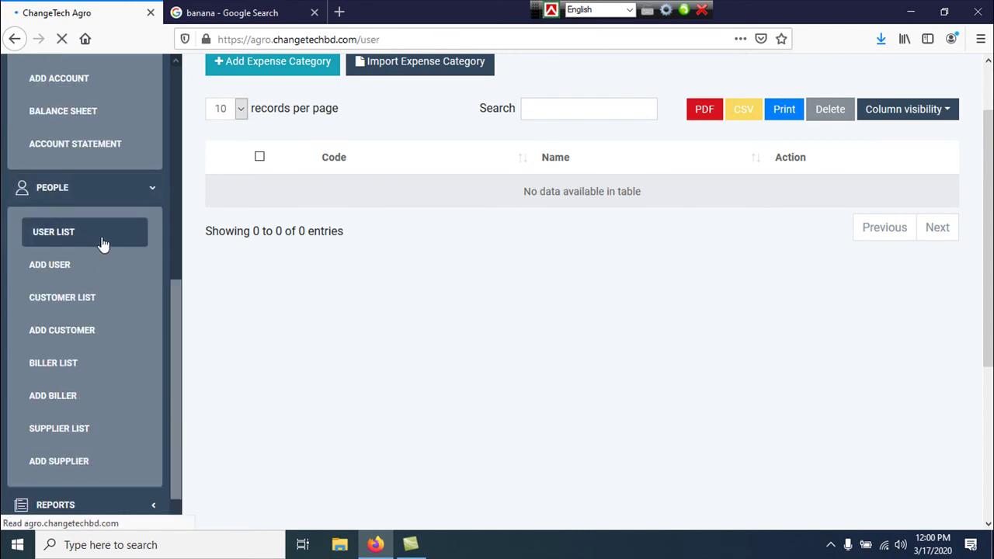
pyautogui.scroll(-1, 208, 123)
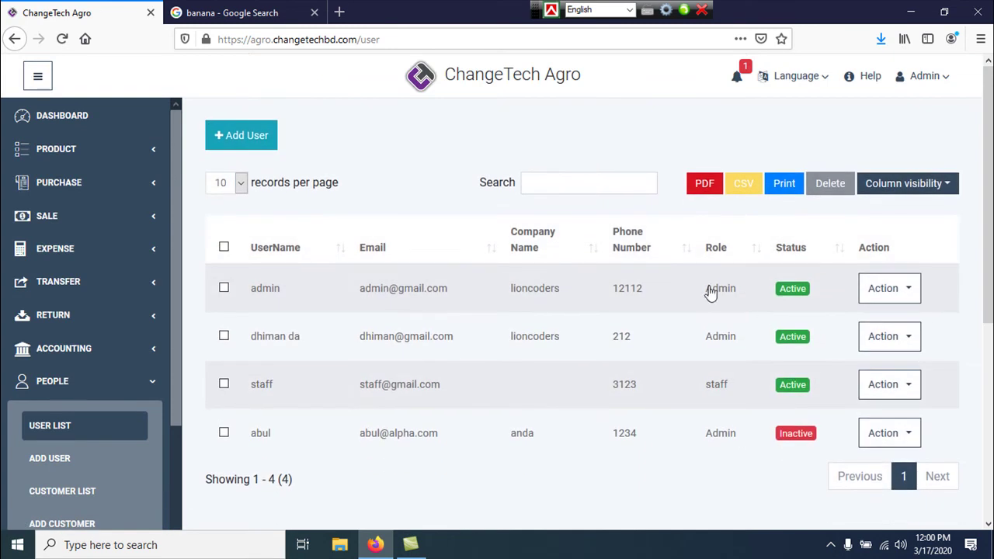
# Open the form for adding a user and look through its fields.
pyautogui.scroll(-3, 129, 324)
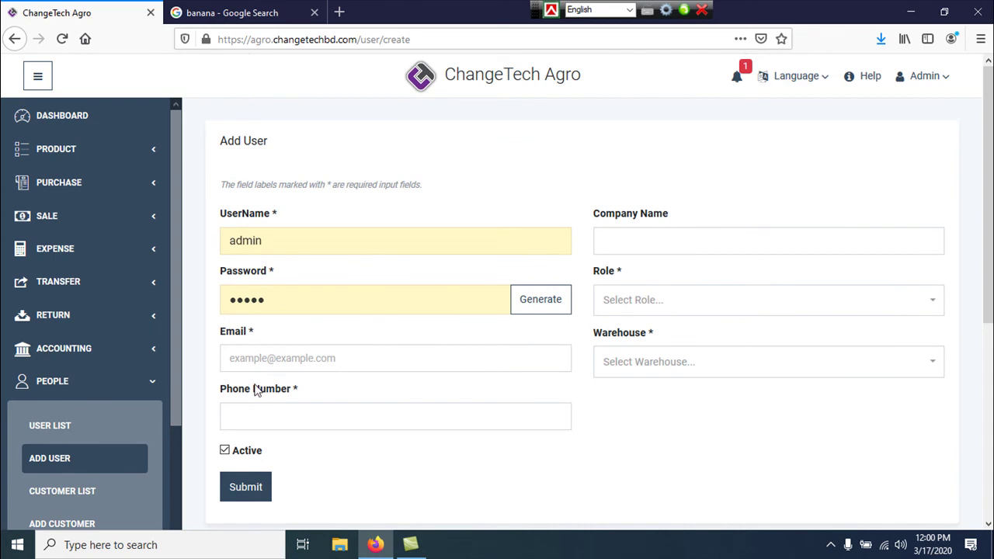
pyautogui.scroll(-3, 616, 366)
pyautogui.scroll(-3, 47, 401)
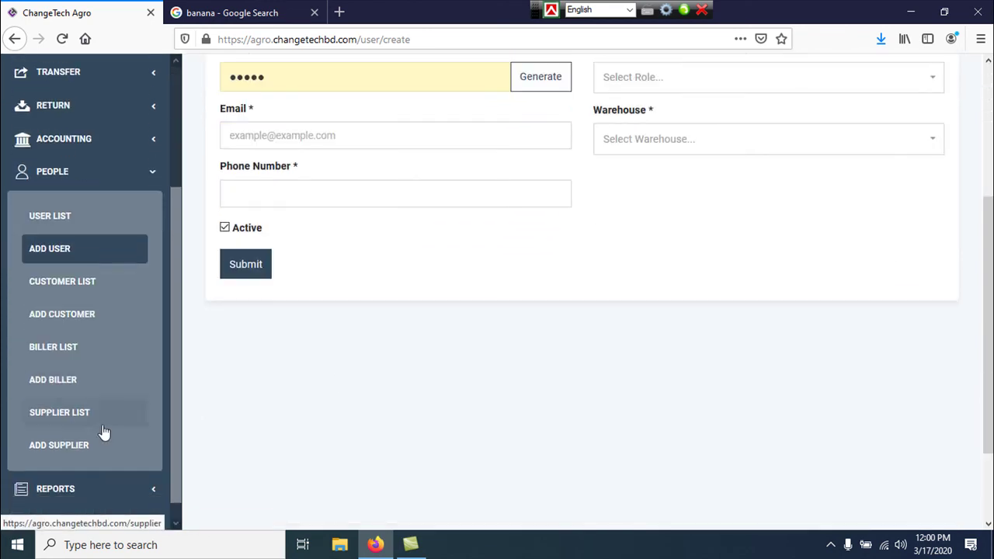
# Open the Best Seller report and view its chart.
pyautogui.scroll(-1, 111, 470)
pyautogui.click(113, 472)
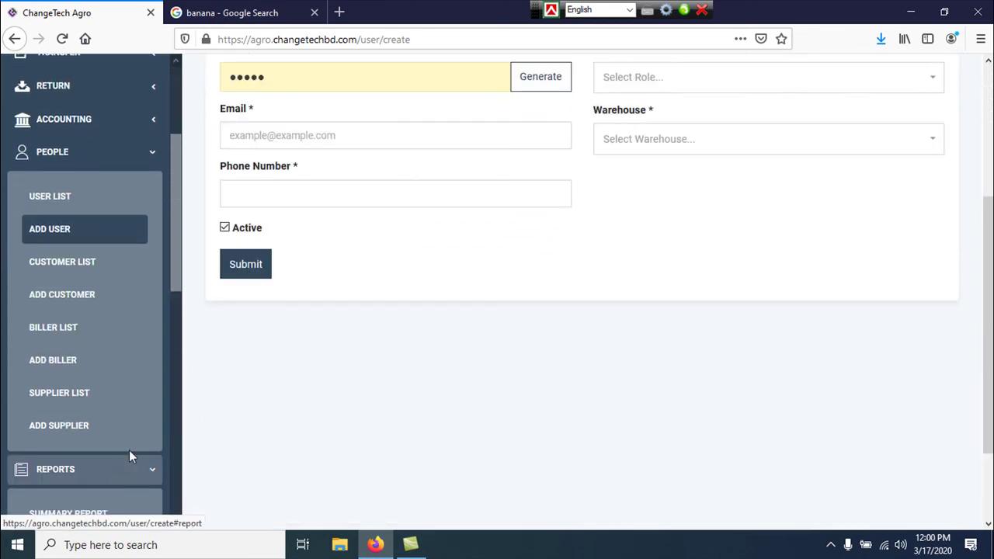
pyautogui.scroll(-3, 124, 458)
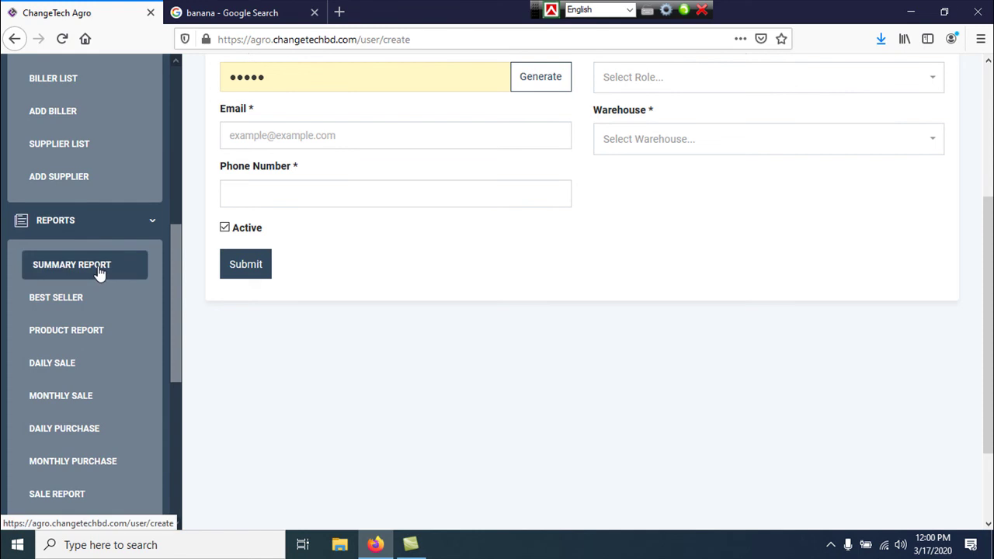
pyautogui.click(89, 308)
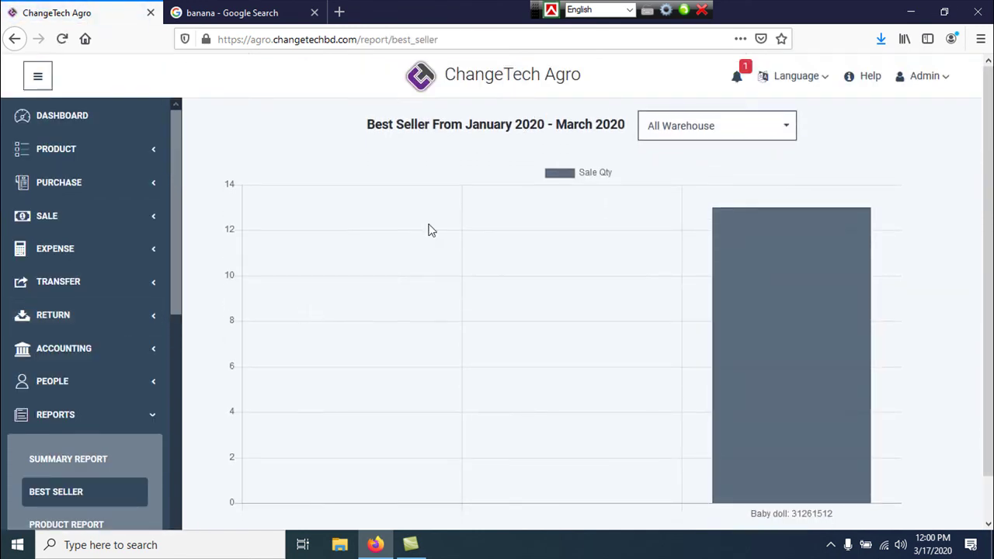
pyautogui.scroll(-1, 472, 319)
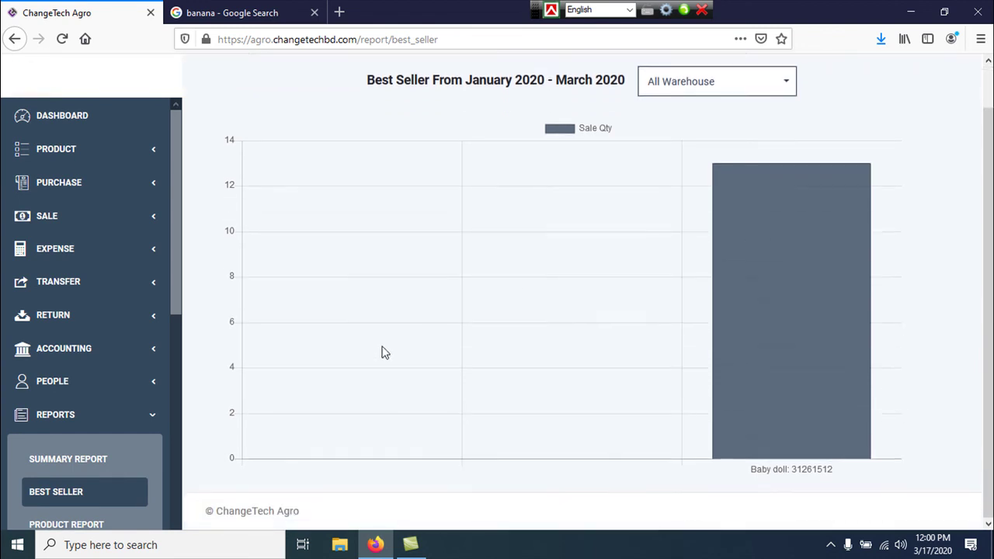
# Generate the Customer Report for the only listed customer and examine its sale entries.
pyautogui.scroll(-8, 111, 407)
pyautogui.scroll(-4, 111, 406)
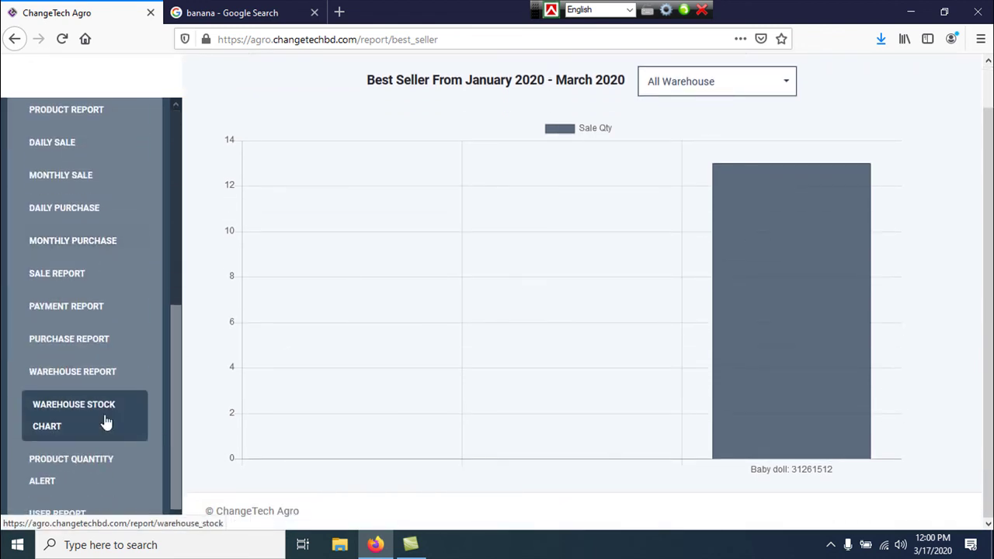
pyautogui.scroll(-1, 118, 449)
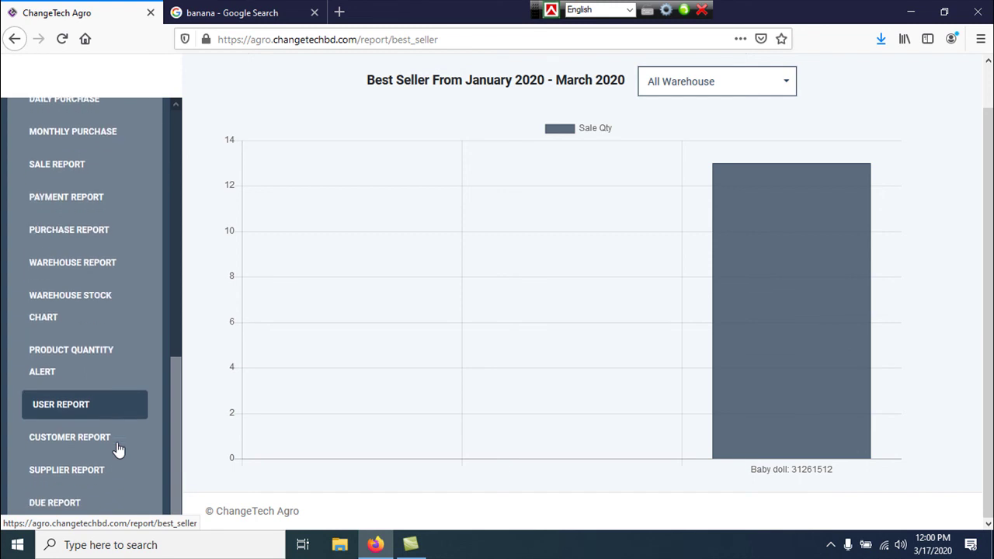
pyautogui.click(112, 438)
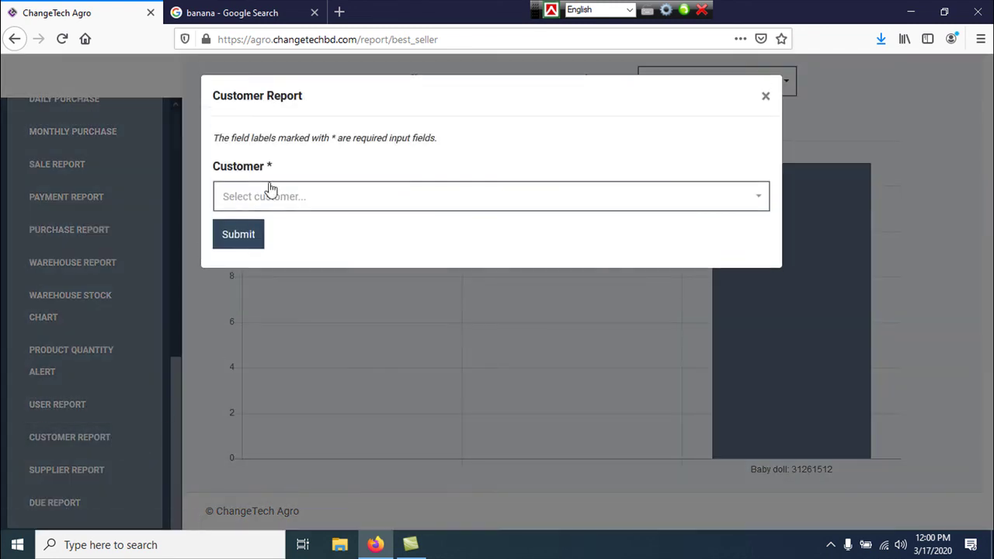
pyautogui.click(280, 195)
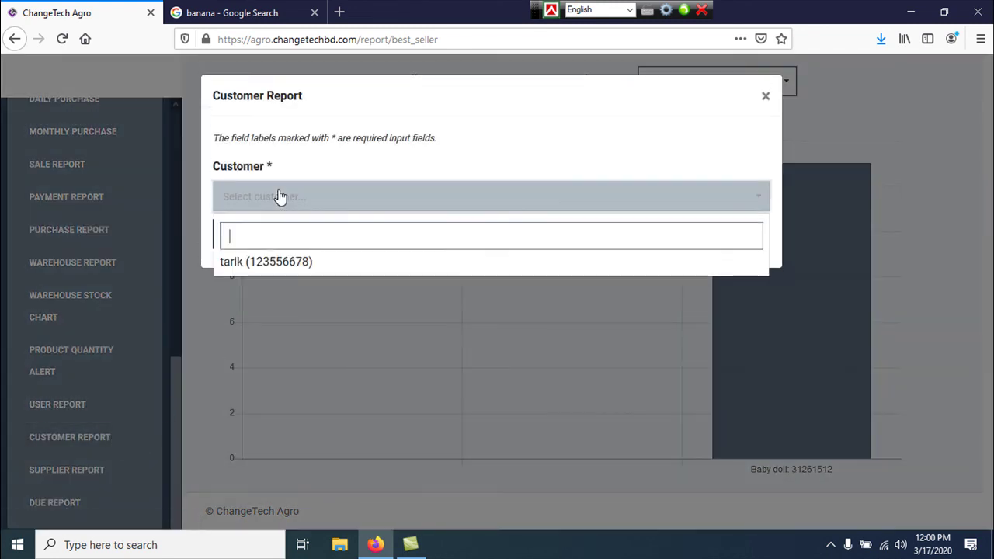
pyautogui.click(292, 264)
pyautogui.click(240, 234)
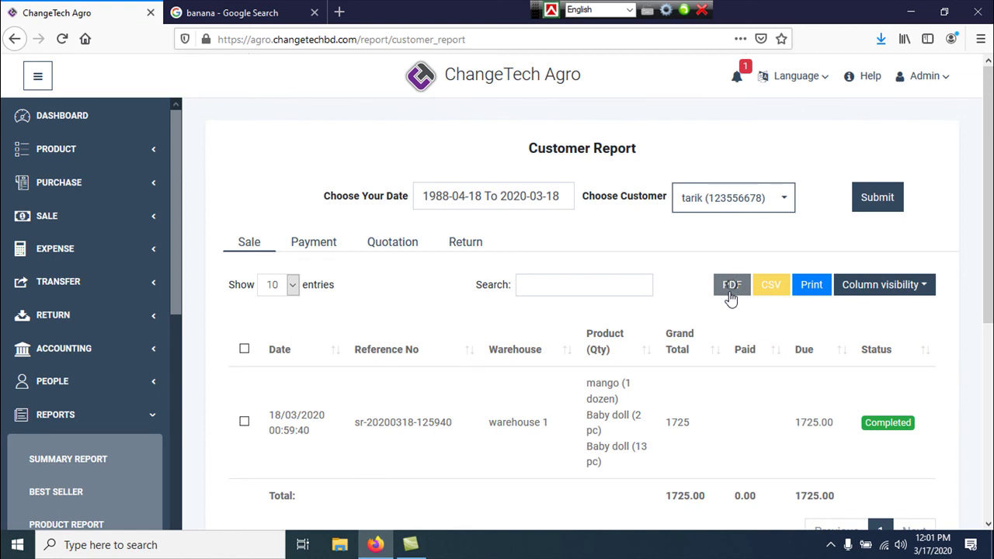
pyautogui.scroll(-2, 730, 297)
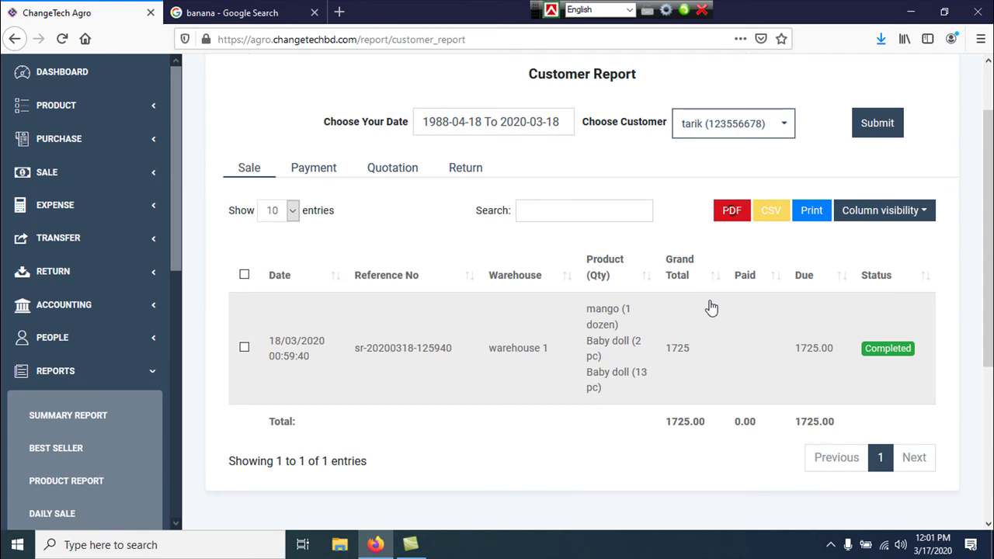
# Close the banana image search and open the ChangeTech Agro dashboard in a new browser tab.
pyautogui.click(232, 13)
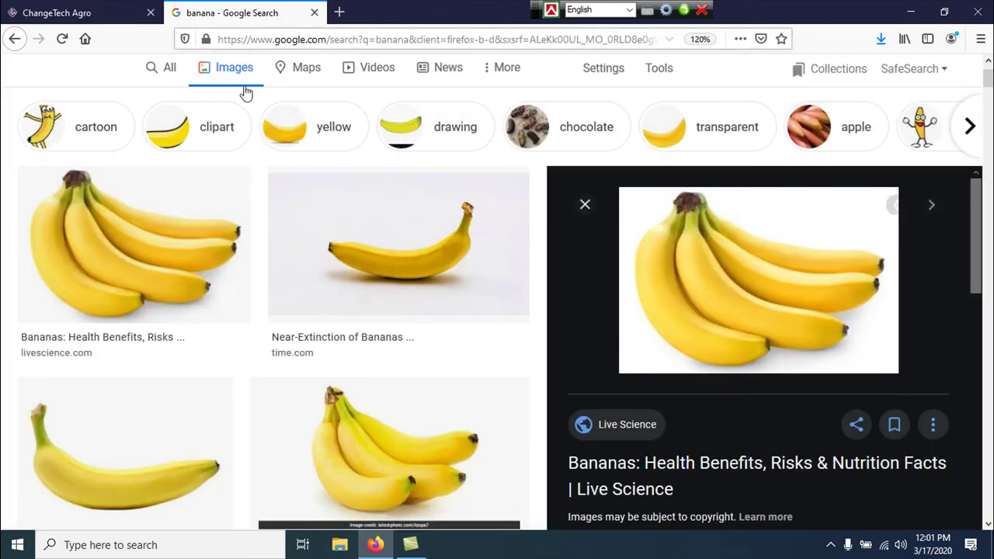
pyautogui.click(346, 13)
pyautogui.click(314, 12)
pyautogui.click(520, 277)
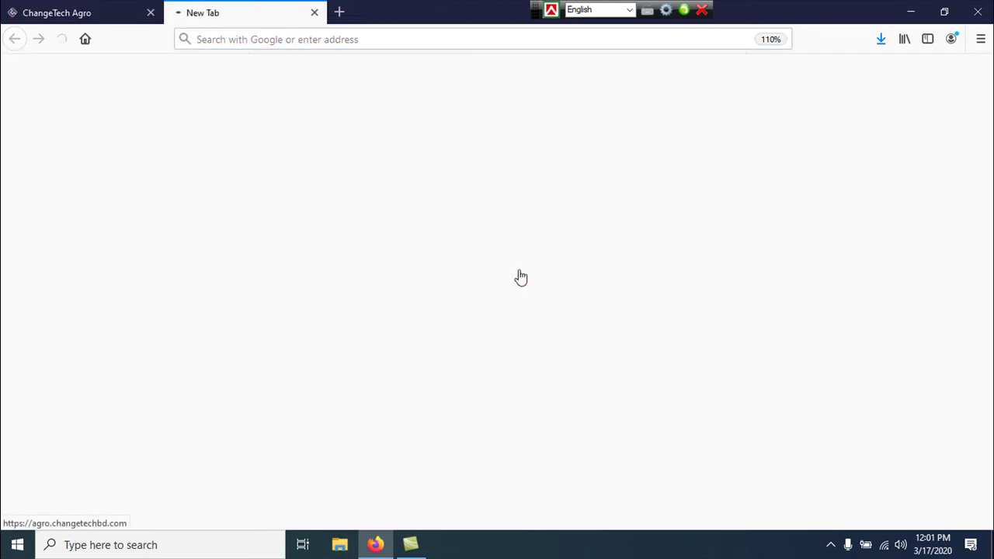
pyautogui.click(39, 9)
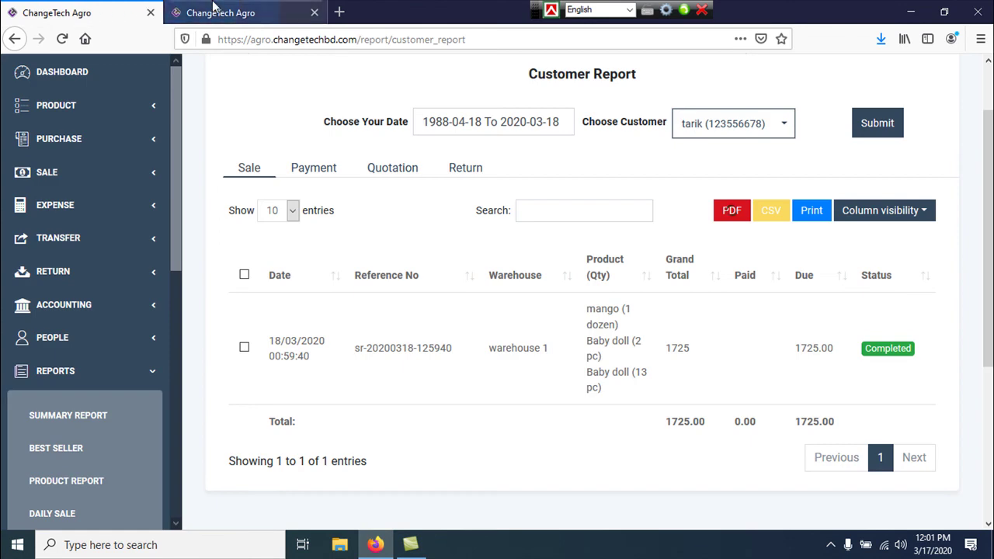
pyautogui.click(244, 17)
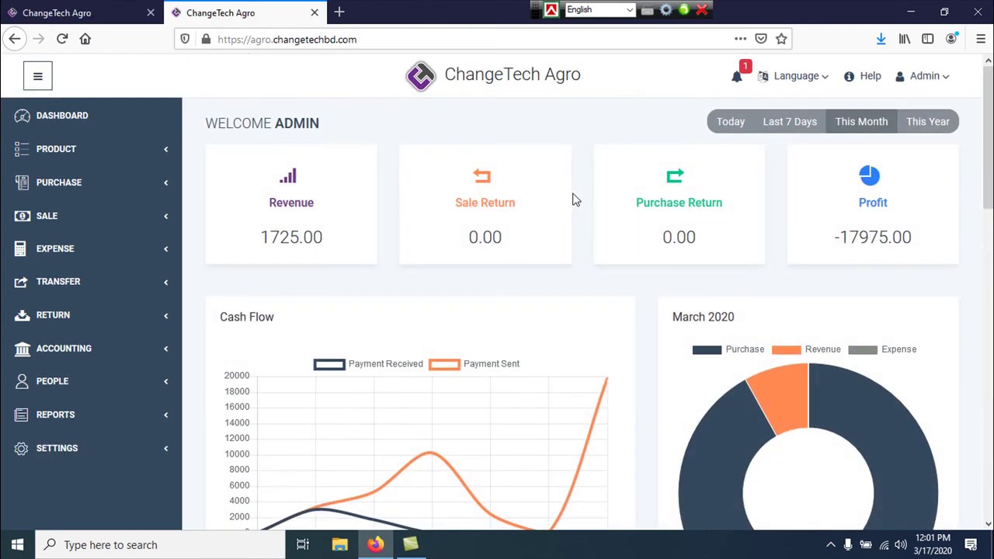
# Switch the interface language to Bengali and enlarge the page to 130%.
pyautogui.click(810, 78)
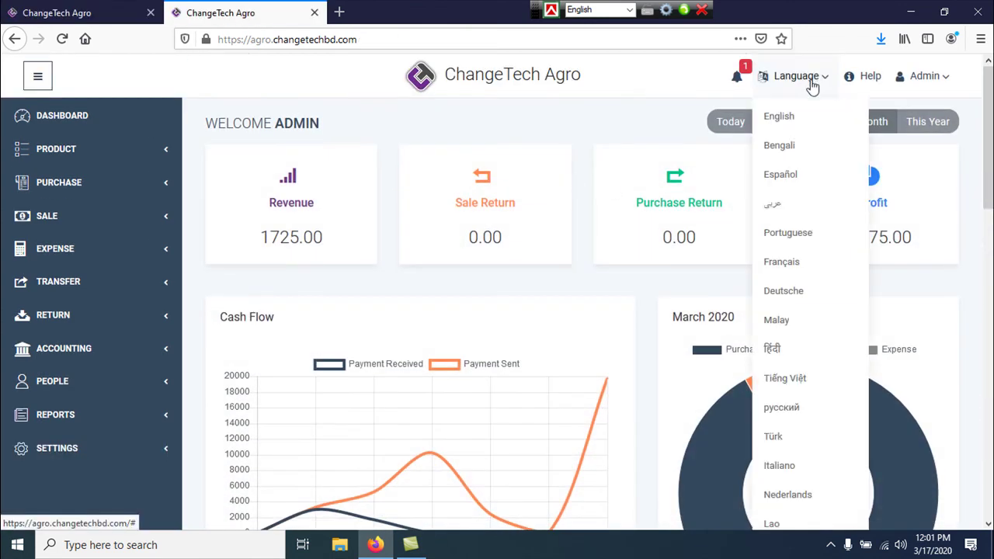
pyautogui.click(792, 148)
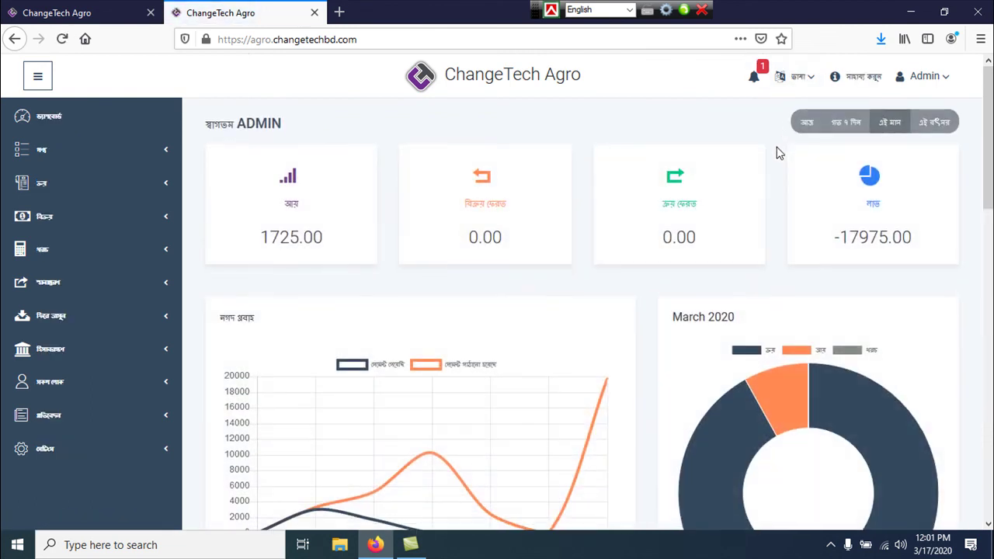
pyautogui.hotkey('ctrl', '+')
pyautogui.hotkey('ctrl', '+')
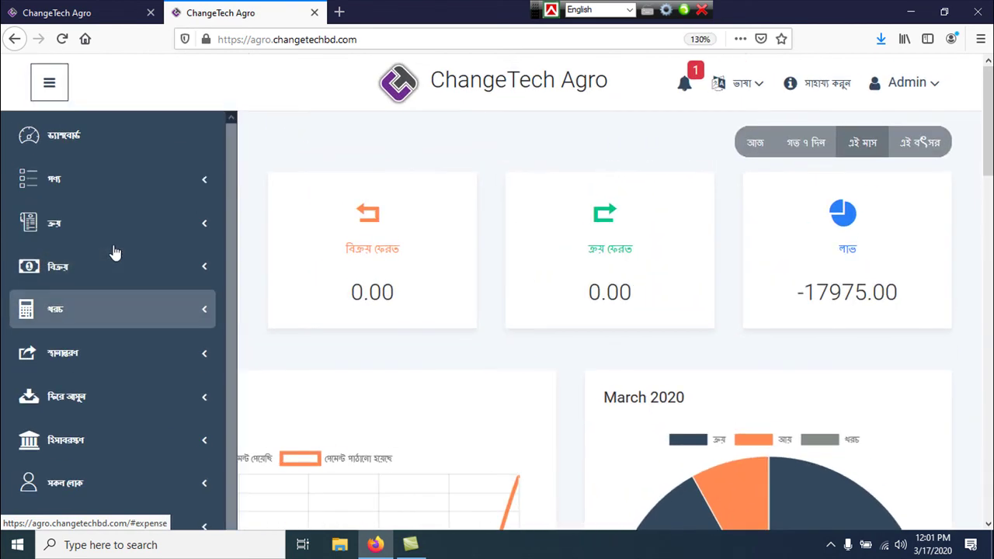
# Expand the product, purchase and sale sections to examine their entries in Bengali.
pyautogui.click(96, 185)
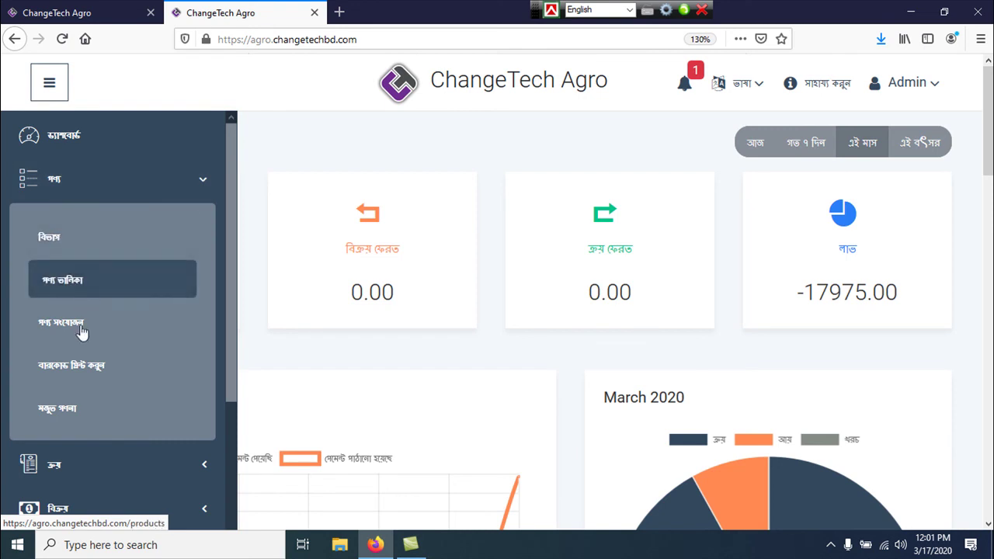
pyautogui.scroll(-3, 107, 385)
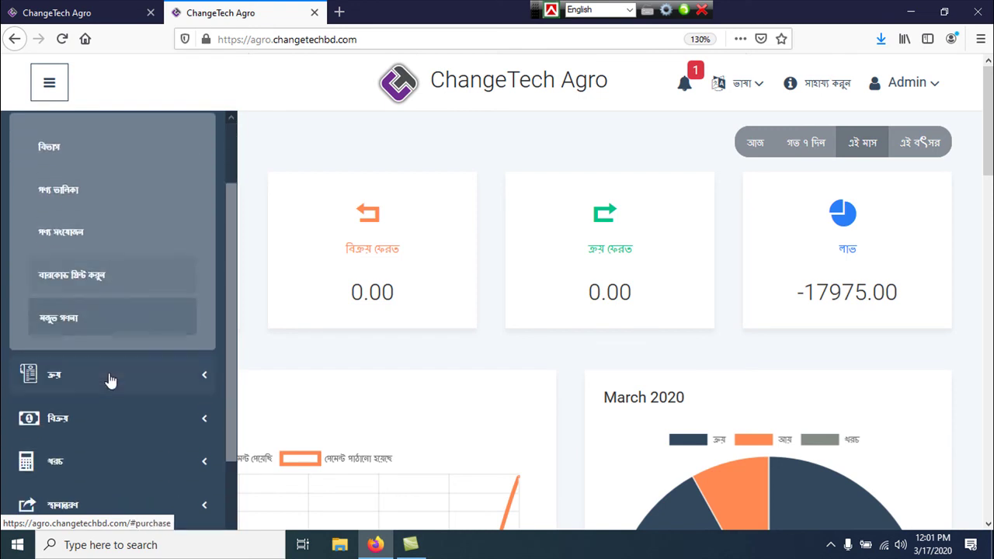
pyautogui.click(110, 365)
pyautogui.scroll(-5, 108, 365)
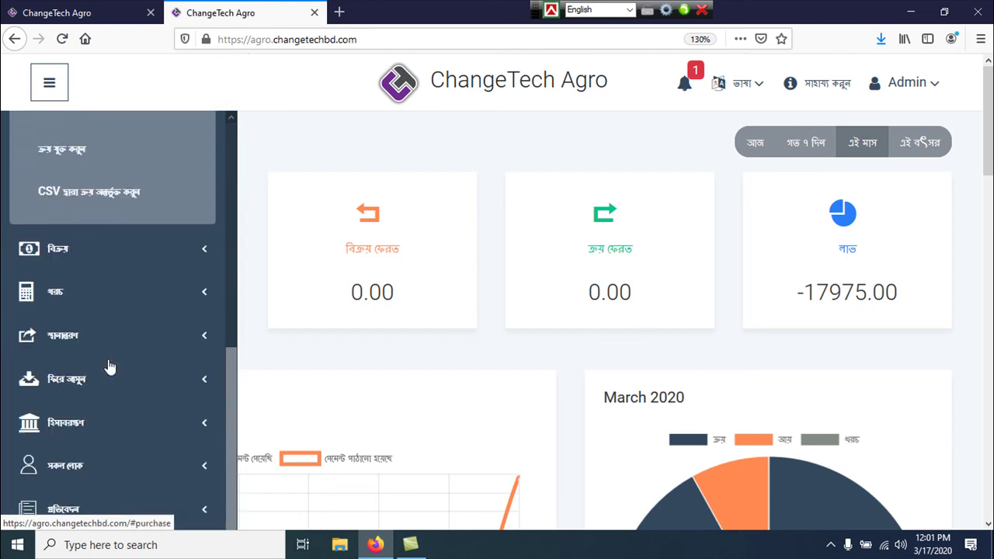
pyautogui.click(101, 262)
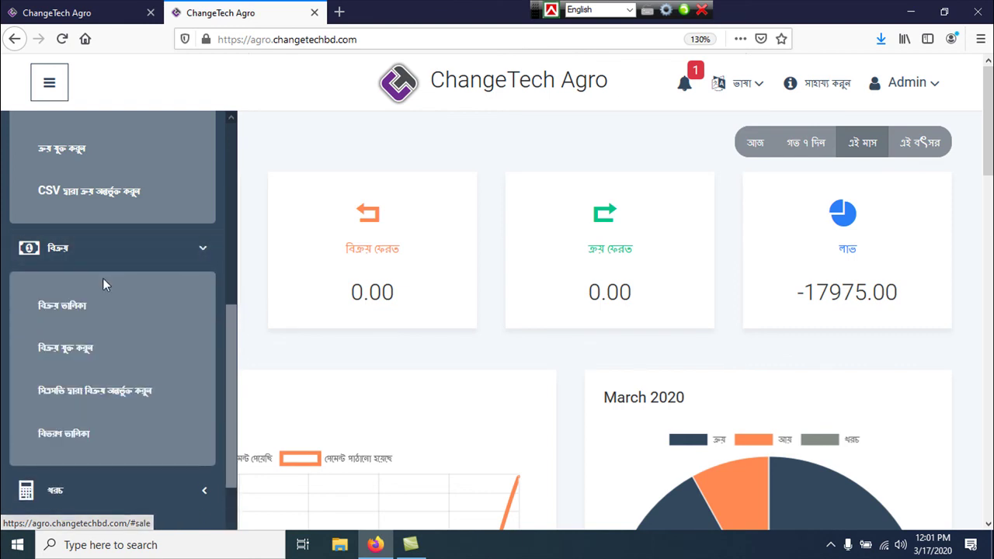